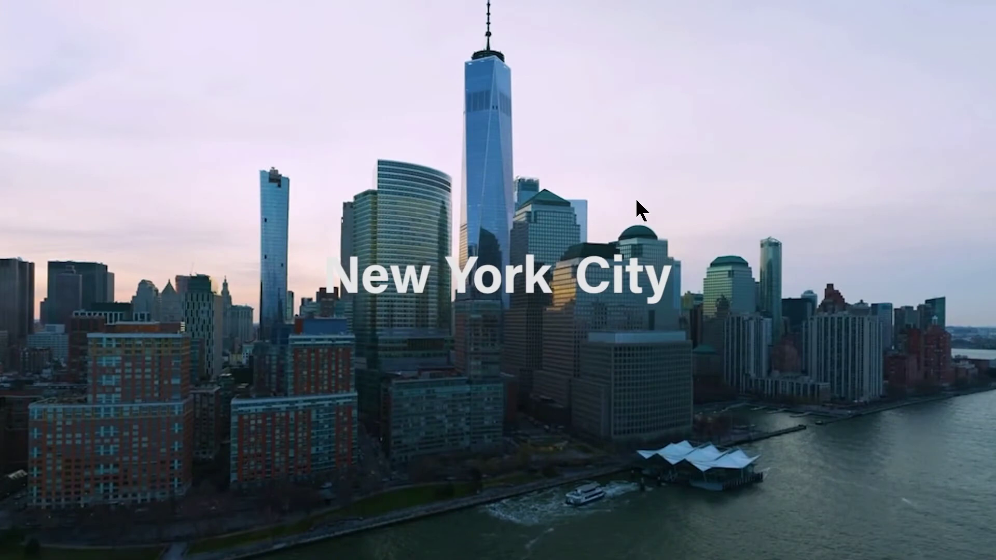
# - Exit the full-screen preview of the finished NYC title animation
pyautogui.press('Escape')
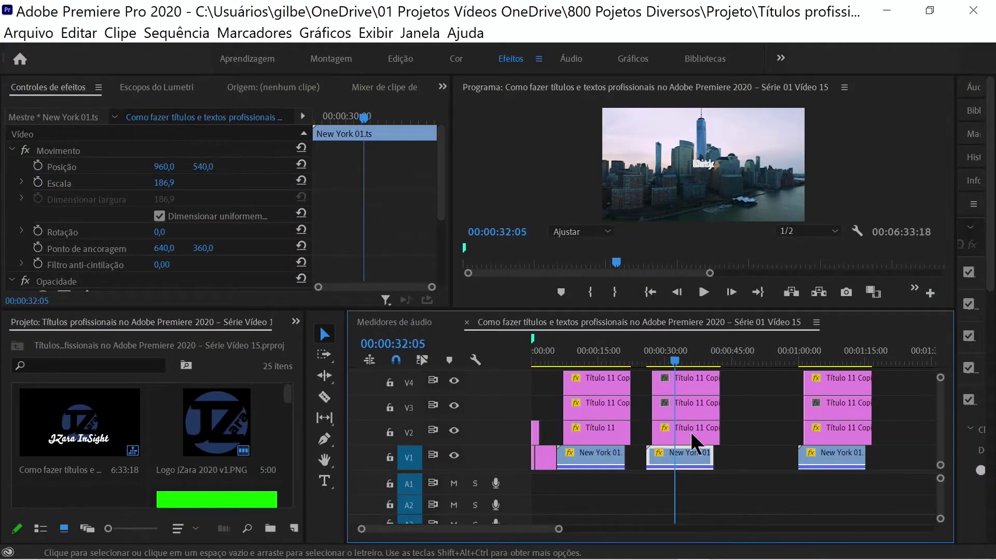
# - Hide the title tracks except V2 and inspect the New title in the title editor
pyautogui.click(454, 431)
pyautogui.click(453, 381)
pyautogui.click(454, 405)
pyautogui.click(454, 430)
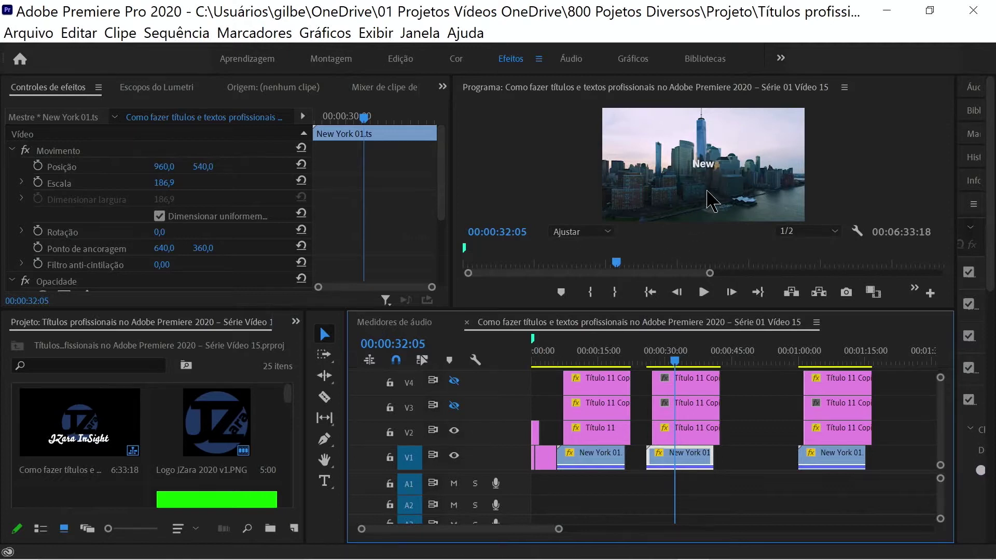
pyautogui.doubleClick(685, 433)
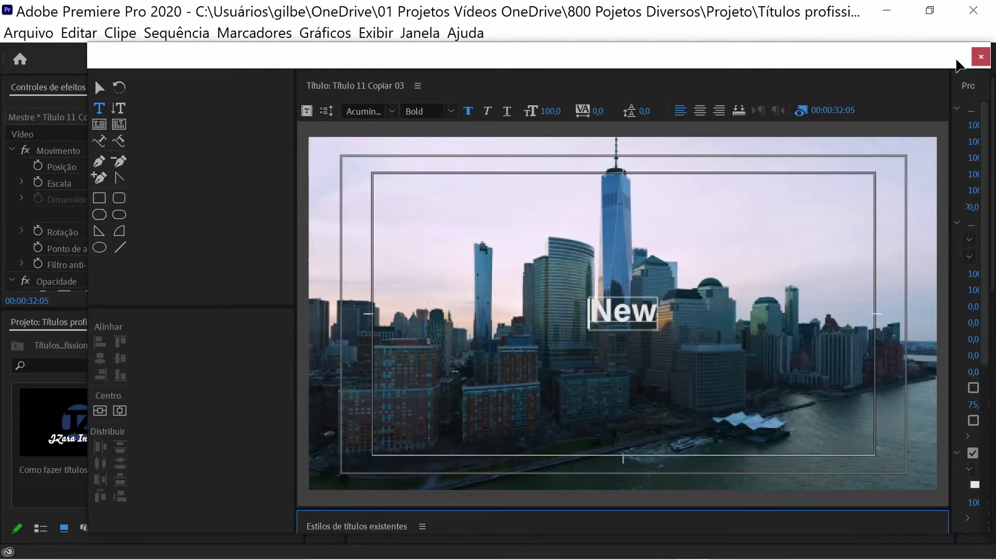
pyautogui.click(980, 58)
# - Show only the York title on V3 and inspect it in the title editor
pyautogui.click(694, 414)
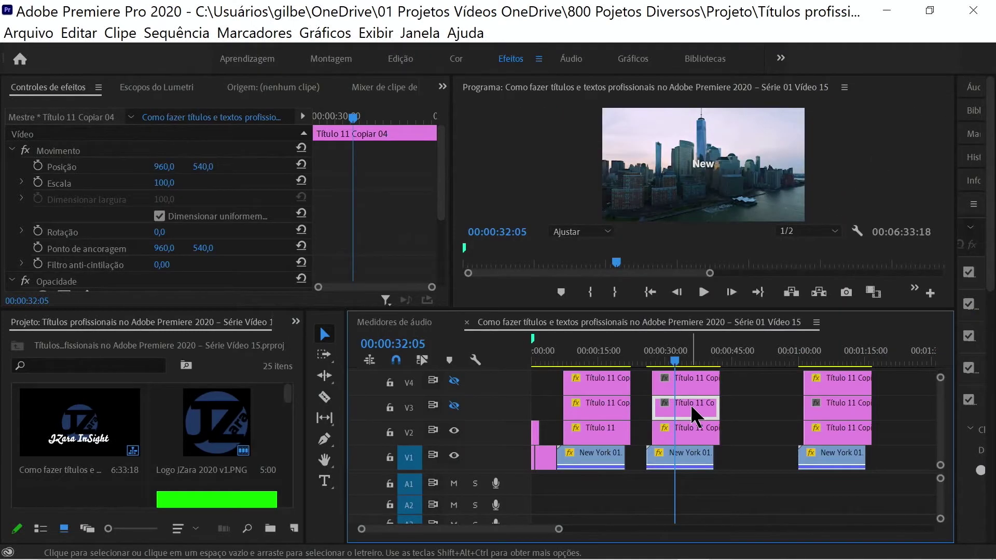
pyautogui.click(454, 455)
pyautogui.click(454, 455)
pyautogui.click(454, 405)
pyautogui.click(453, 430)
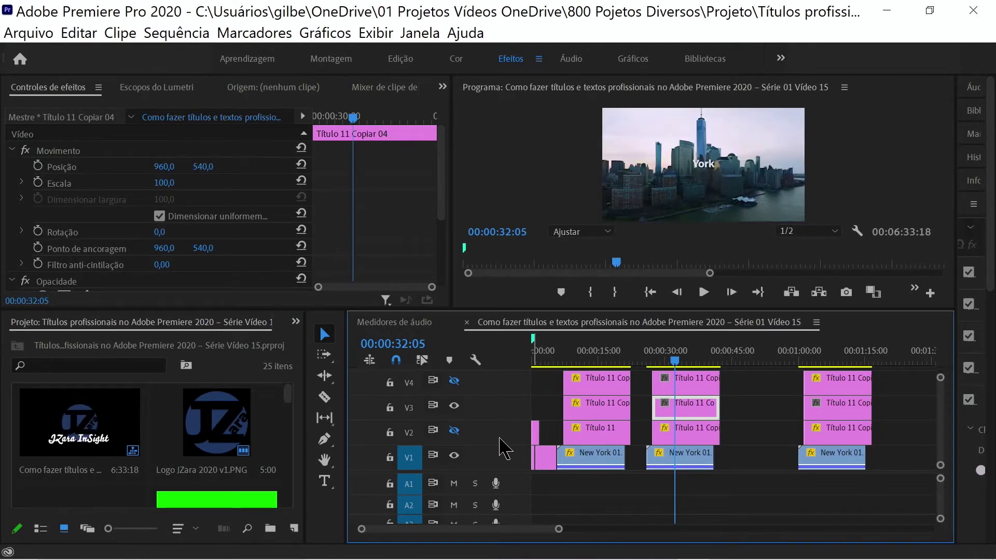
pyautogui.doubleClick(681, 400)
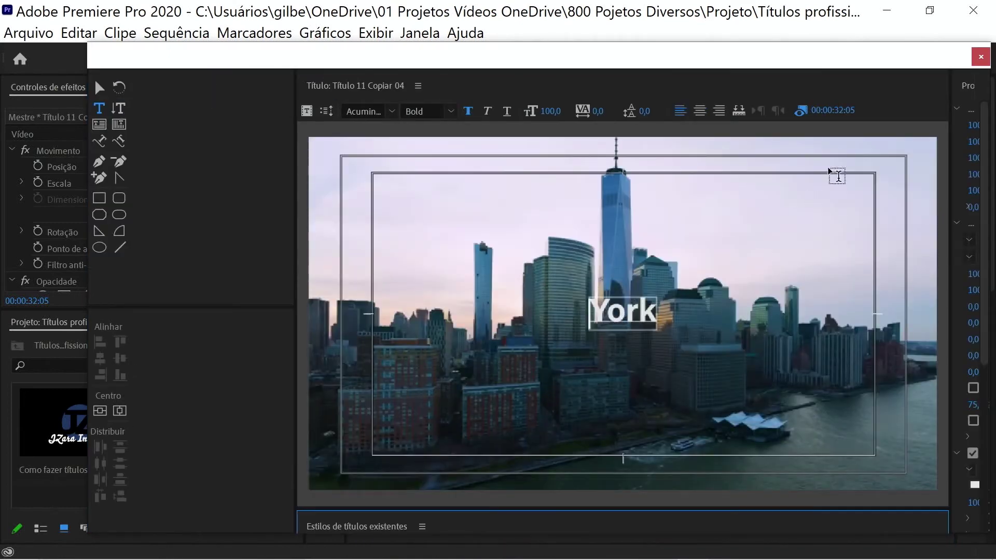
pyautogui.click(981, 57)
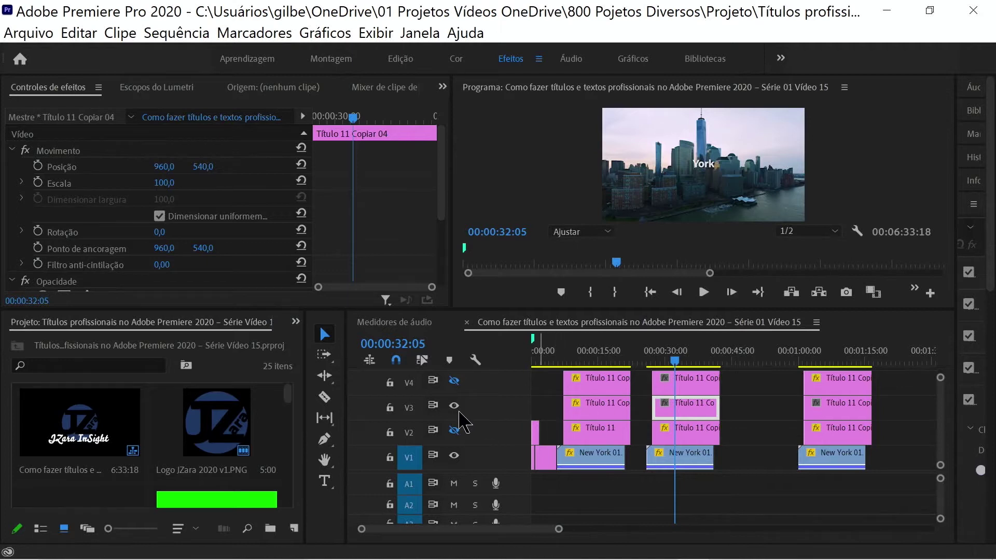
# - Show only the City title on V4, inspect it, and scrub to a later frame
pyautogui.click(454, 406)
pyautogui.click(453, 381)
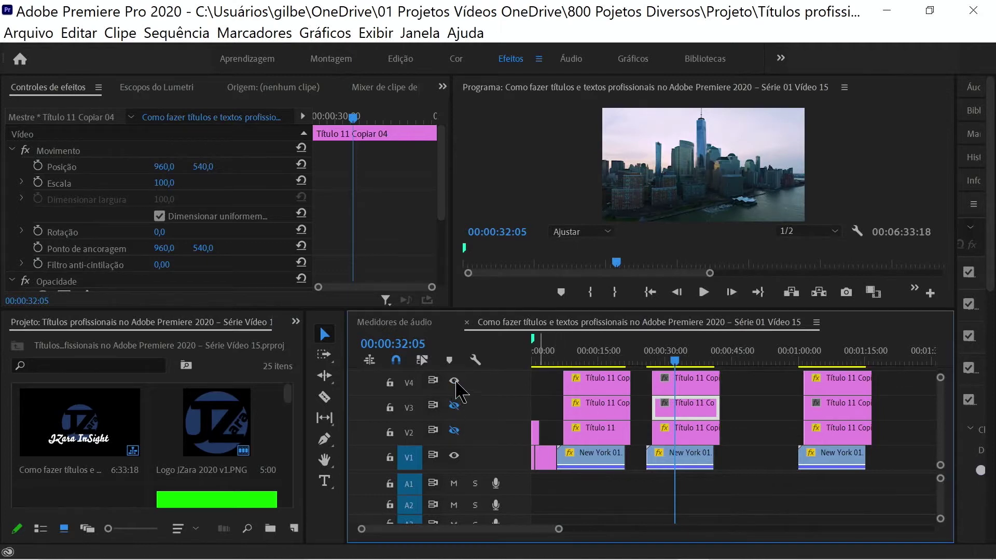
pyautogui.doubleClick(682, 381)
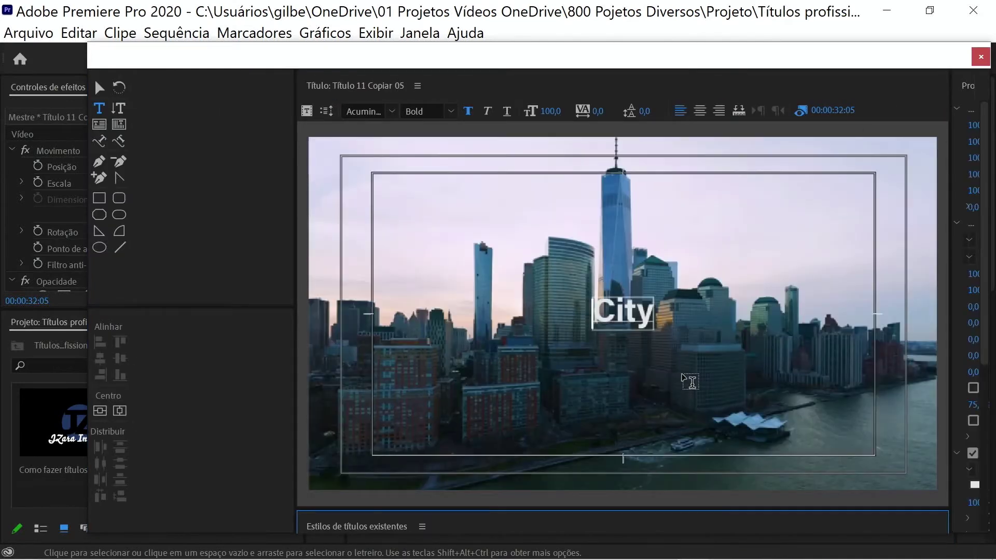
pyautogui.click(980, 56)
pyautogui.moveTo(674, 362)
pyautogui.mouseDown()
pyautogui.moveTo(685, 366)
pyautogui.moveTo(677, 370)
pyautogui.mouseUp()
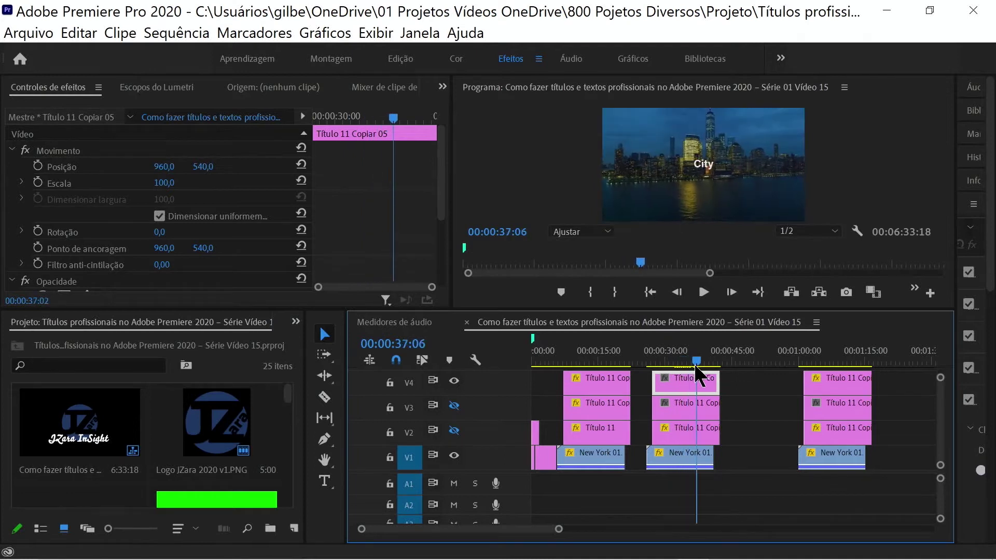
# - Set the New title clip's horizontal position to 720
pyautogui.click(684, 433)
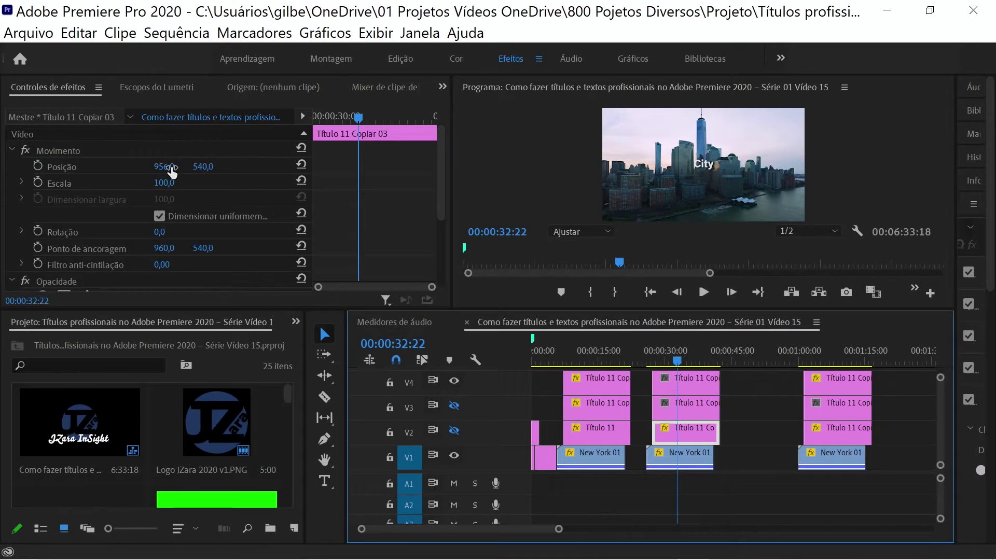
pyautogui.moveTo(172, 171); pyautogui.dragTo(79, 171)
pyautogui.moveTo(164, 166); pyautogui.dragTo(145, 167)
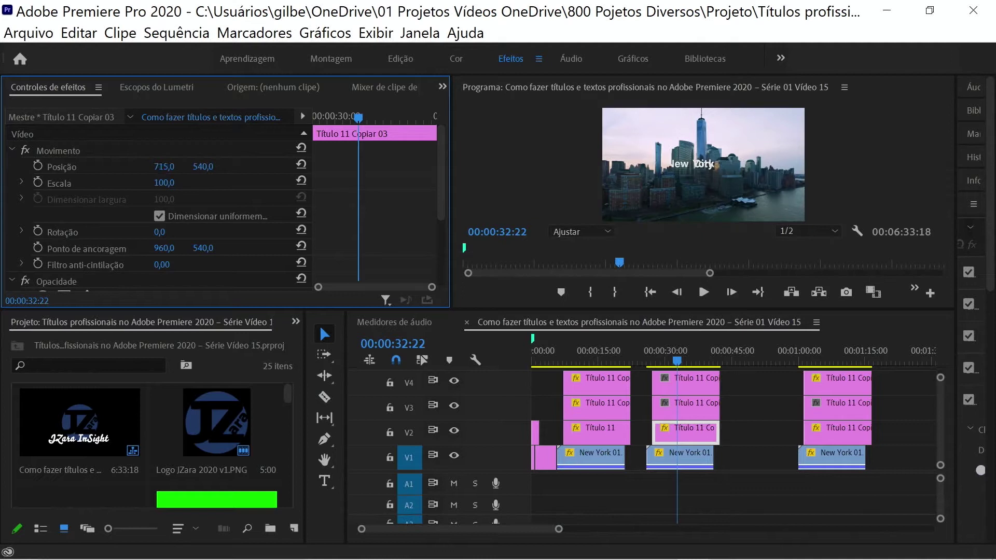
pyautogui.click(167, 167)
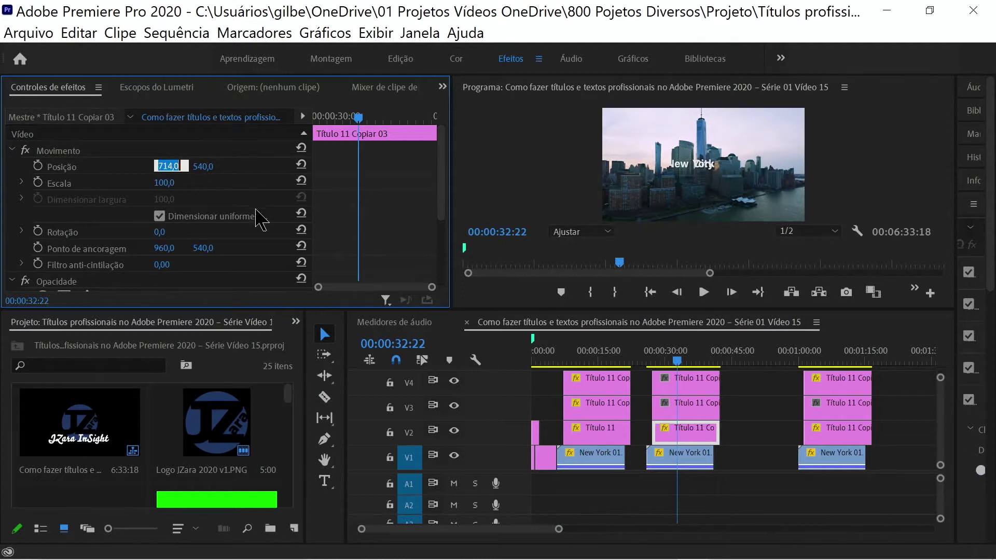
pyautogui.write('720')
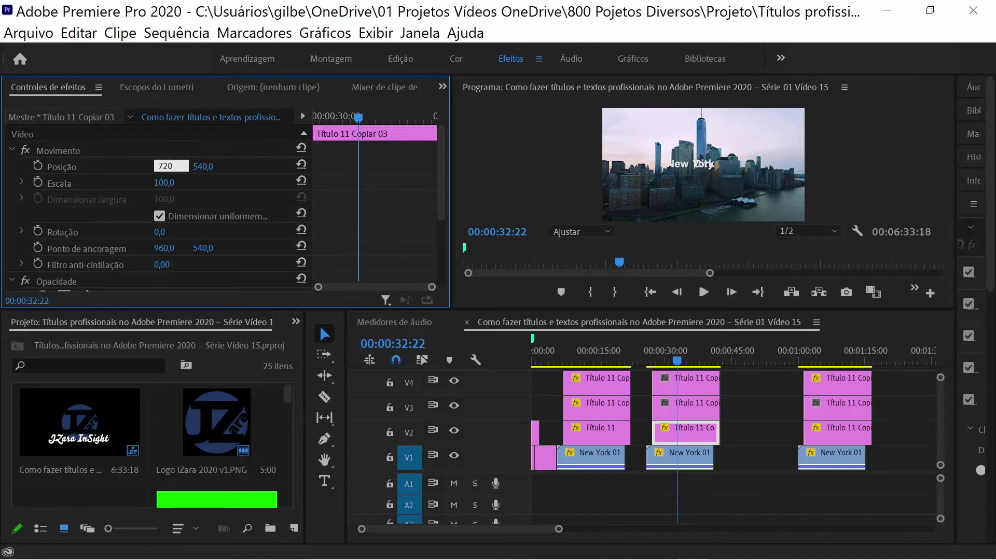
pyautogui.press('Return')
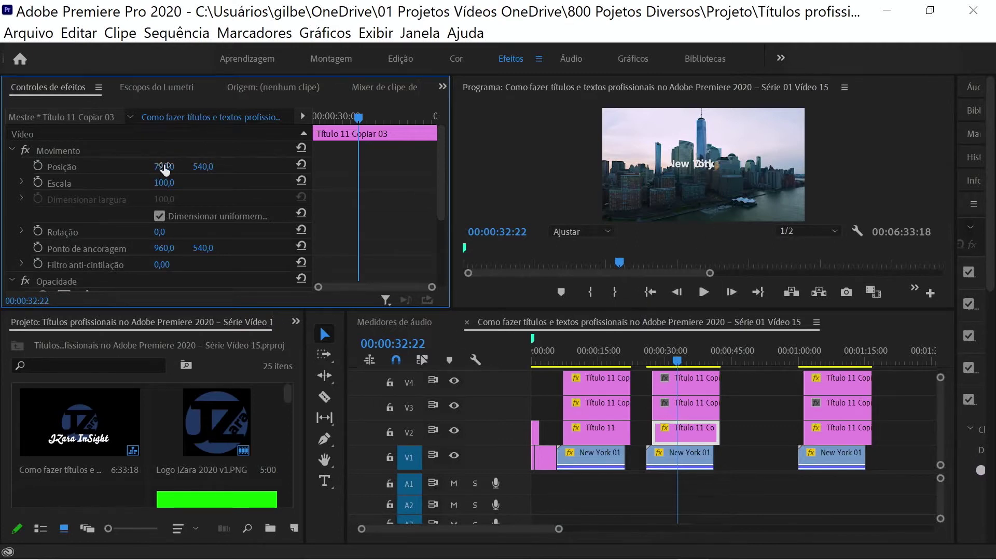
# - Move the City title clip right to horizontal position 1195
pyautogui.click(690, 374)
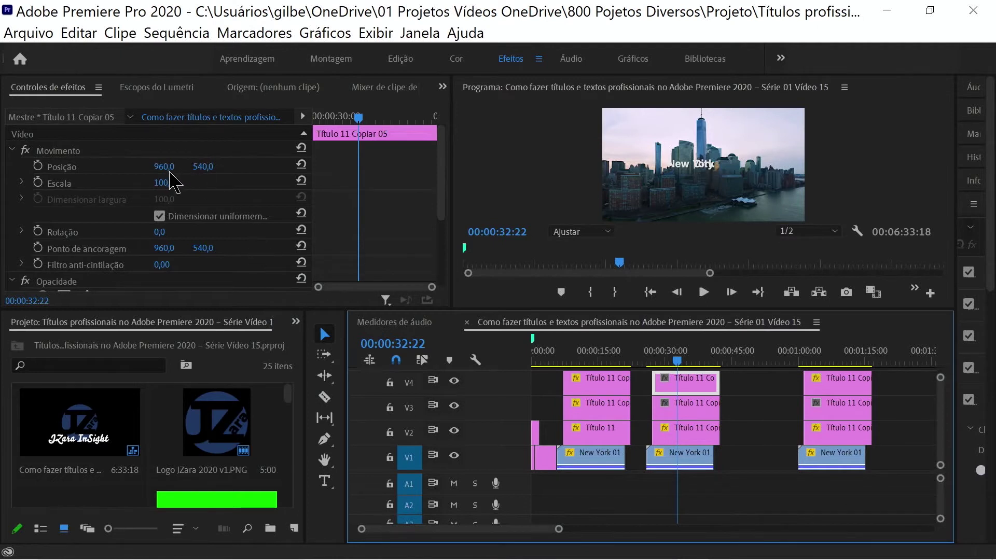
pyautogui.moveTo(161, 170); pyautogui.dragTo(281, 169)
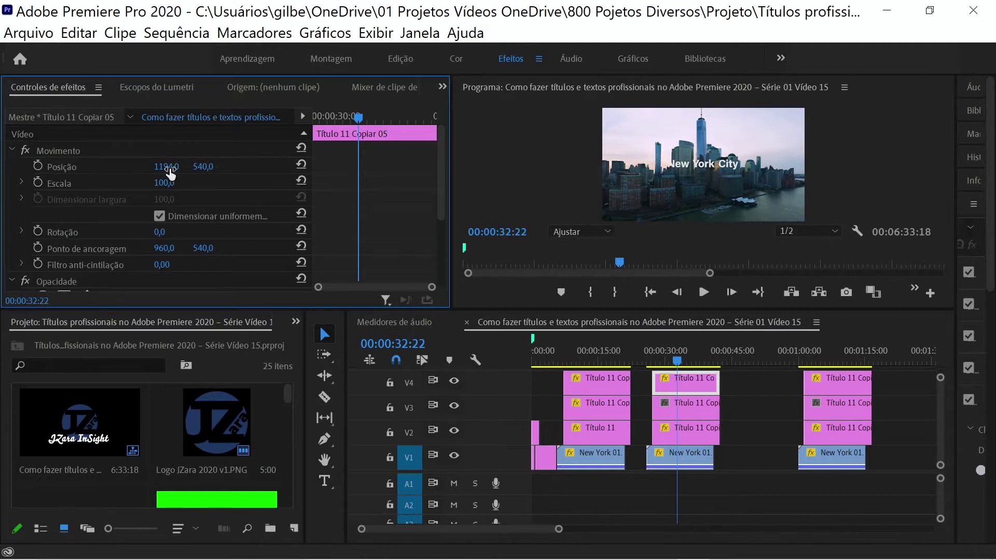
pyautogui.click(169, 167)
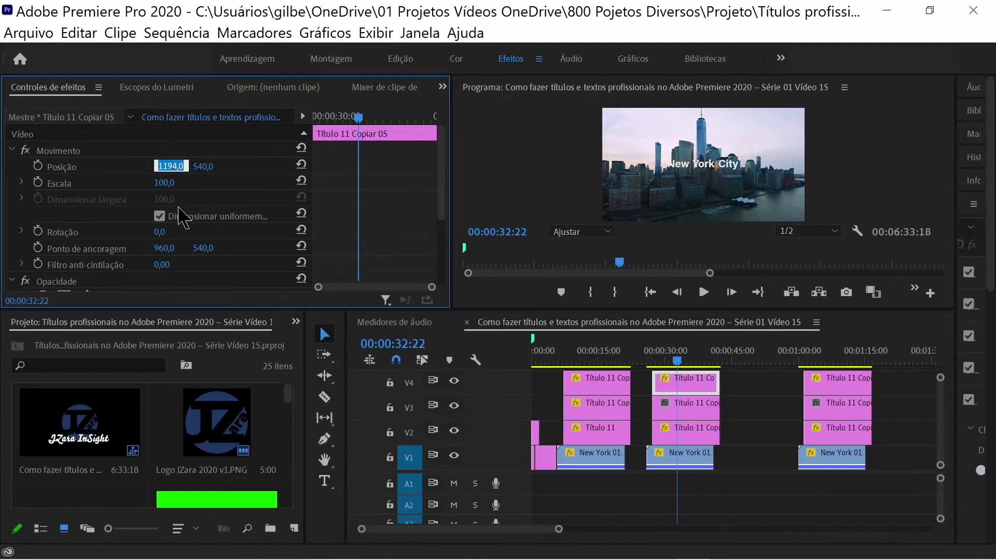
pyautogui.write('1195')
pyautogui.press('Return')
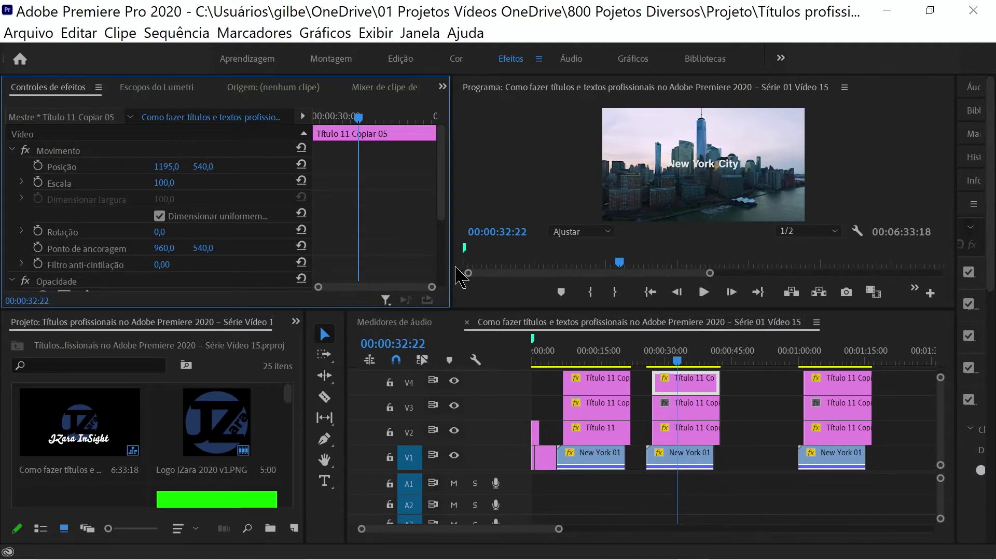
# - Add a rectangular mask to the New title and slide it left to hide most of the word
pyautogui.press('`')
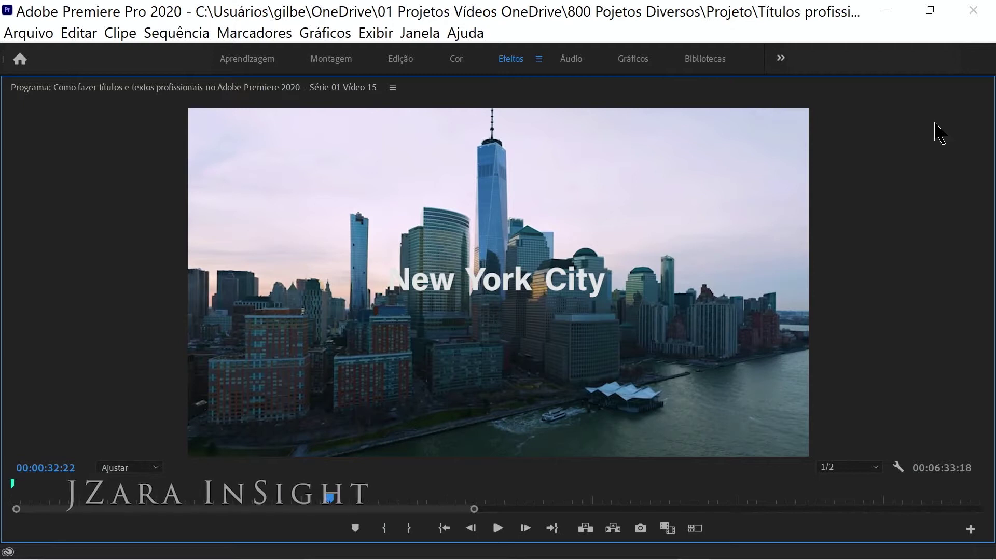
pyautogui.press('`')
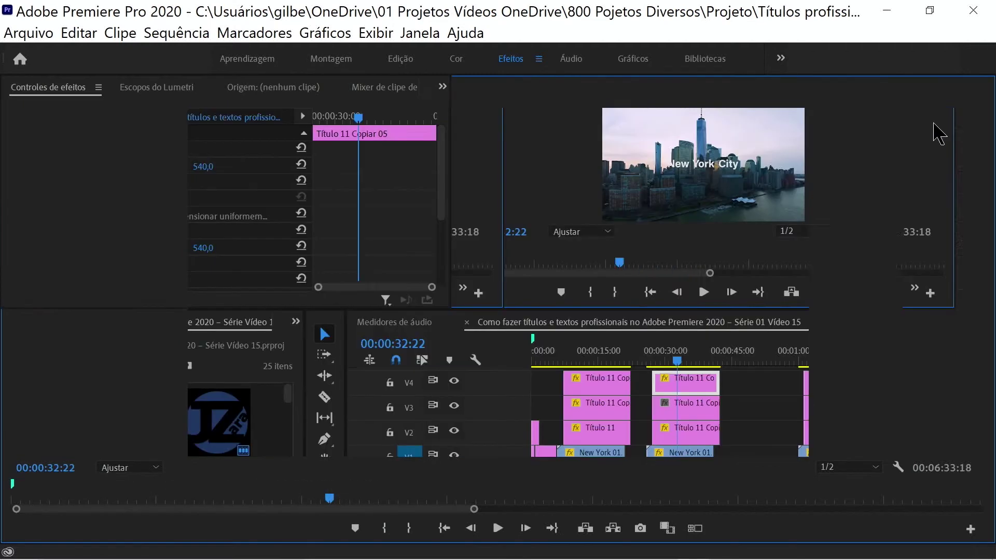
pyautogui.click(700, 430)
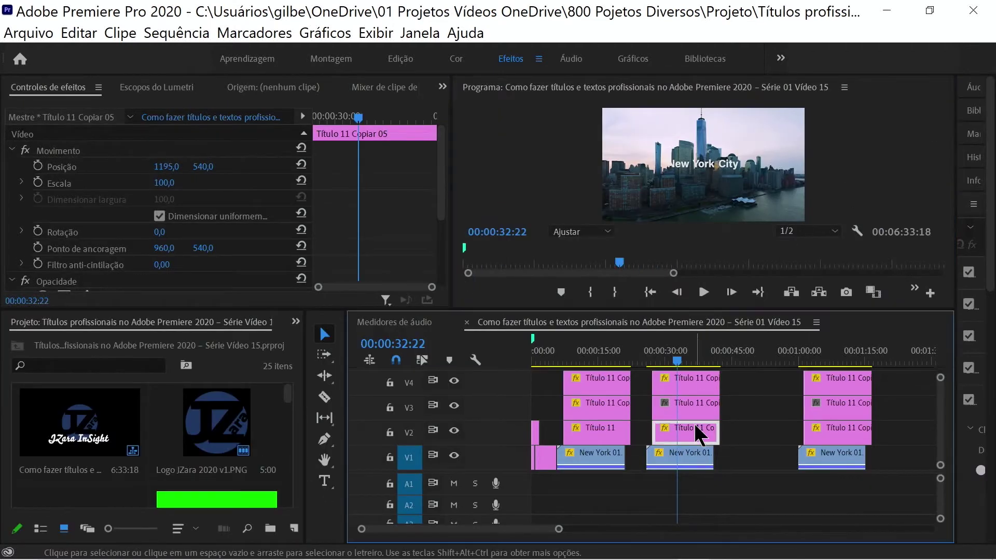
pyautogui.scroll(-3, 68, 210)
pyautogui.click(66, 210)
pyautogui.click(557, 188)
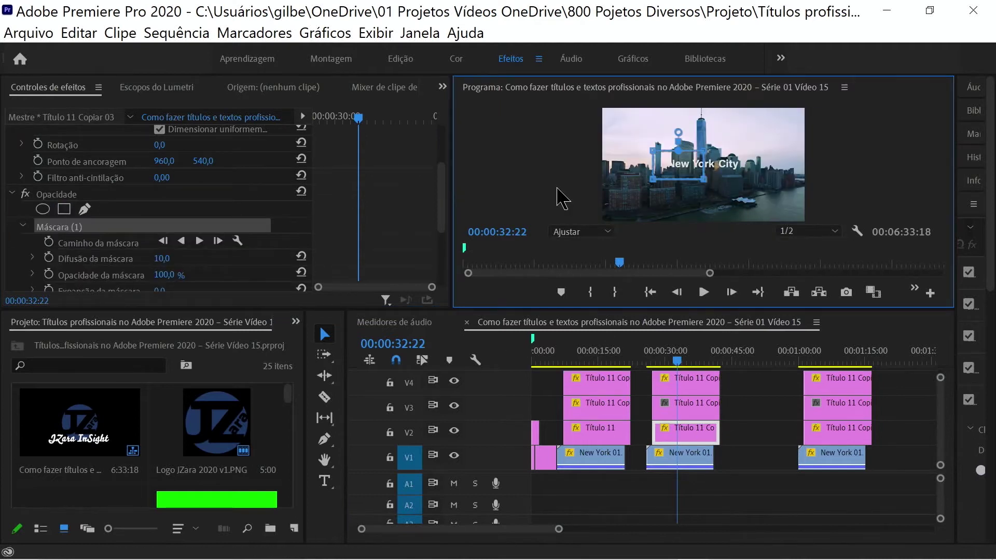
pyautogui.press('`')
pyautogui.moveTo(466, 306); pyautogui.dragTo(382, 307)
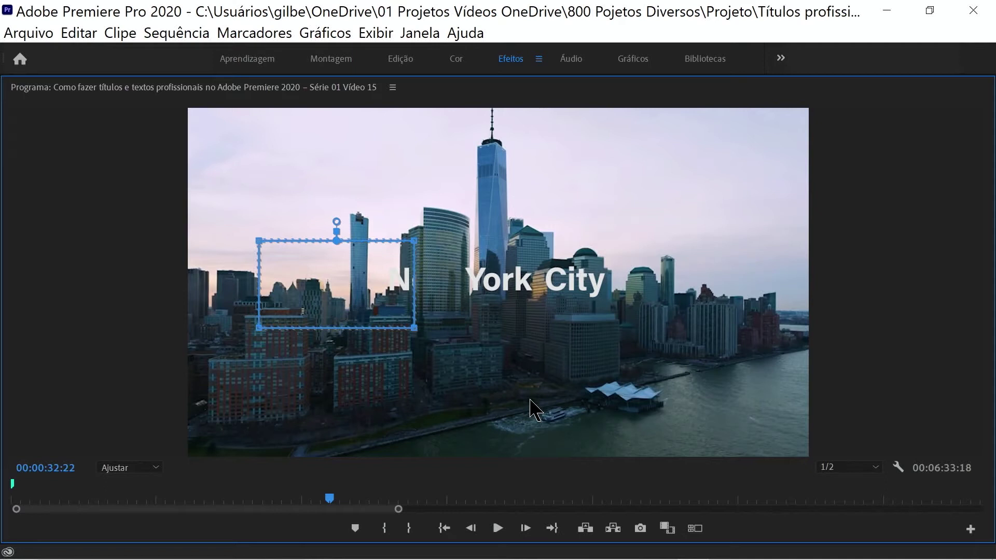
pyautogui.press('`')
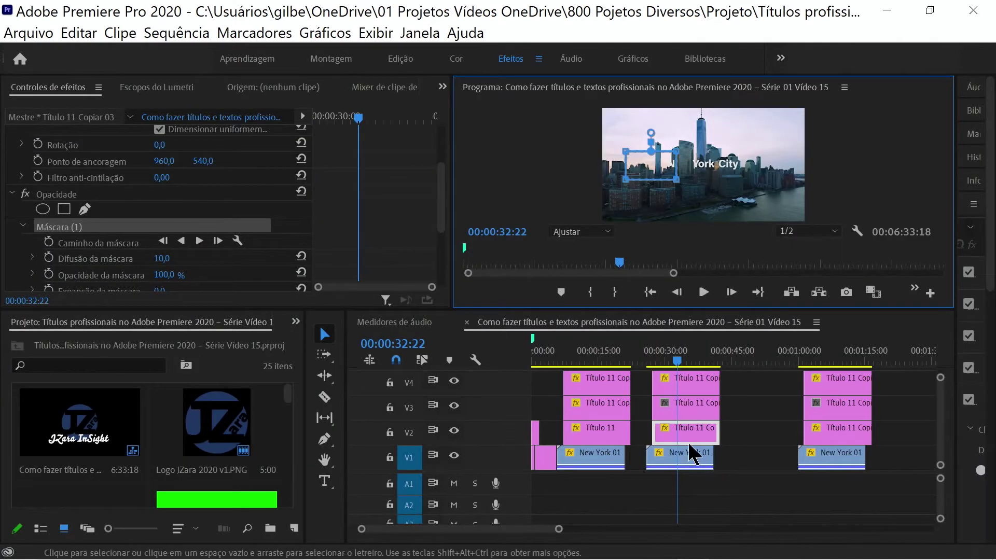
# - Nudge the New title back slightly to the right
pyautogui.scroll(4, 174, 182)
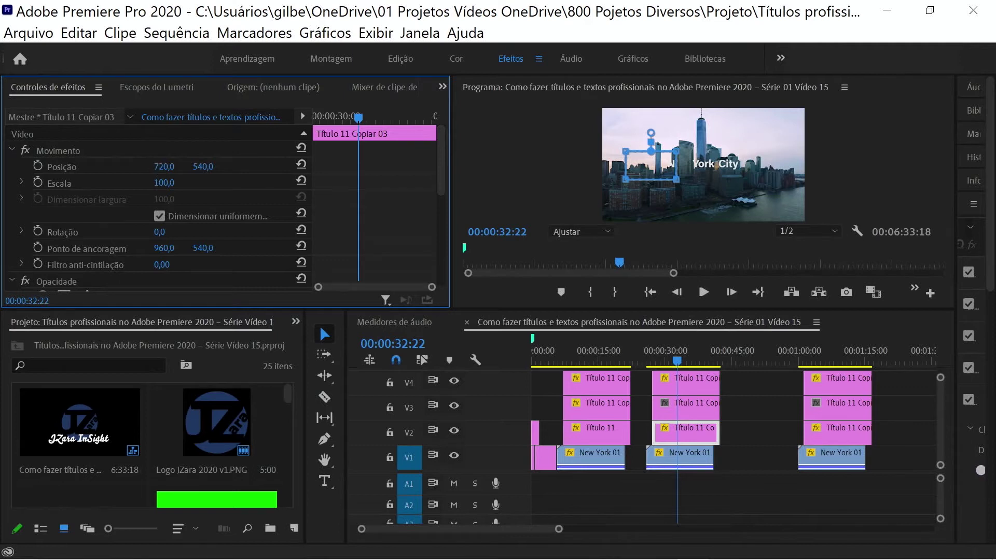
pyautogui.moveTo(164, 167); pyautogui.dragTo(212, 167)
pyautogui.press('Right')
pyautogui.press('Right')
pyautogui.press('Right')
pyautogui.press('Right')
pyautogui.press('Right')
pyautogui.press('Right')
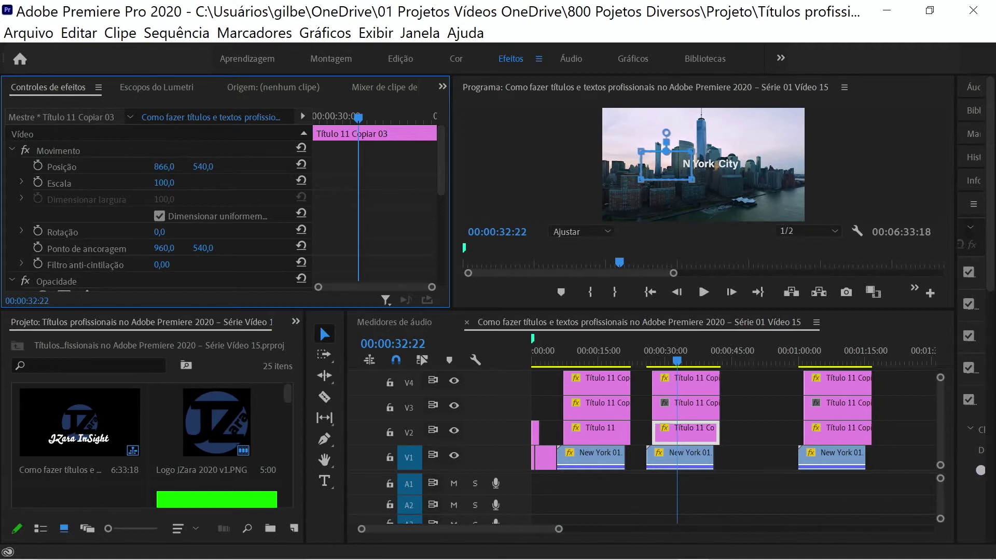
# - Add a rectangular mask to the York title and slide it left so only Y shows
pyautogui.click(681, 400)
pyautogui.scroll(-3, 429, 260)
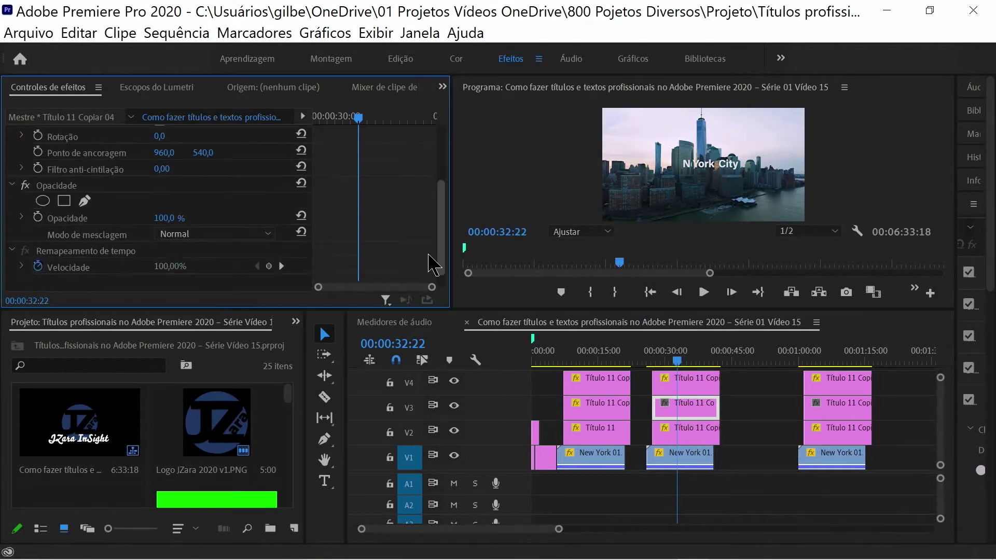
pyautogui.click(63, 200)
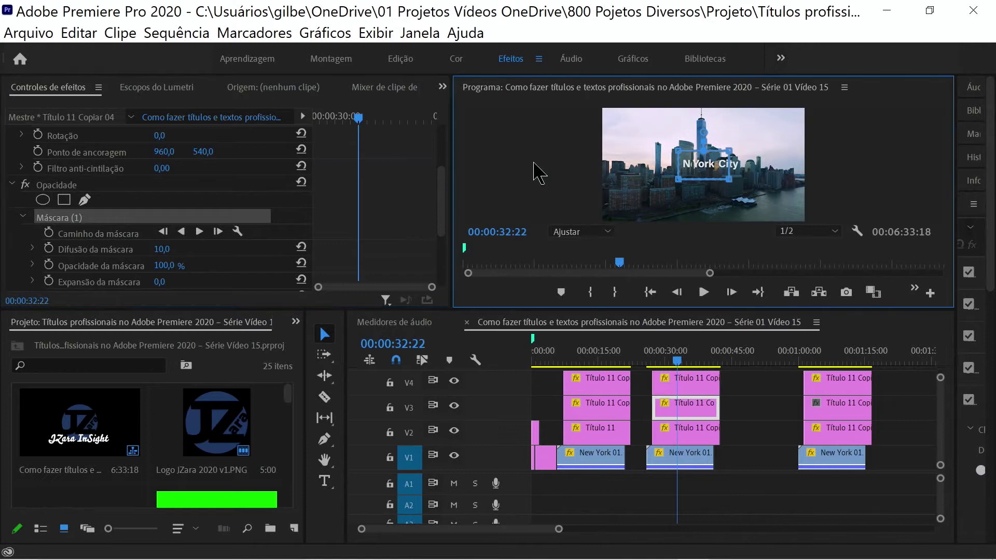
pyautogui.press('`')
pyautogui.moveTo(495, 308); pyautogui.dragTo(413, 305)
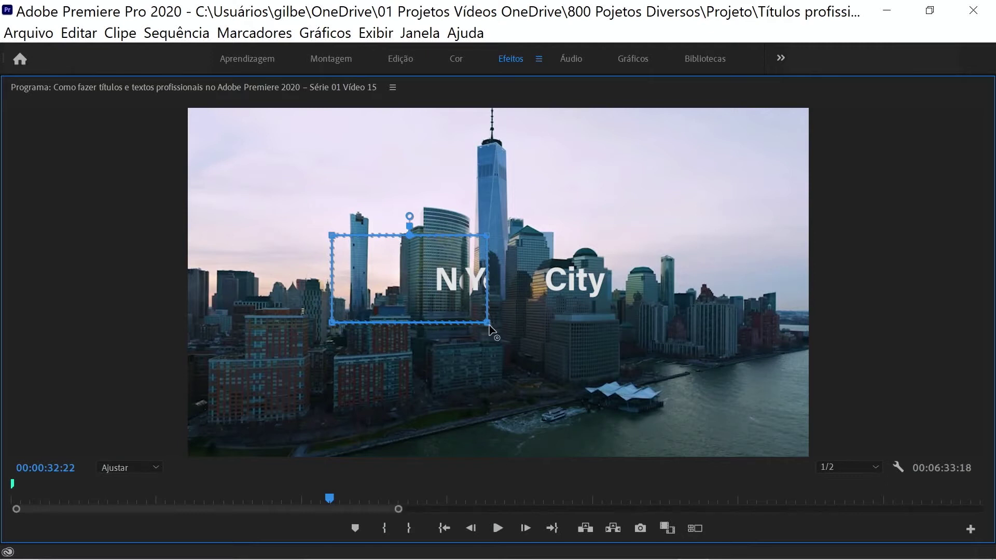
pyautogui.moveTo(482, 270); pyautogui.dragTo(455, 267)
pyautogui.press('`')
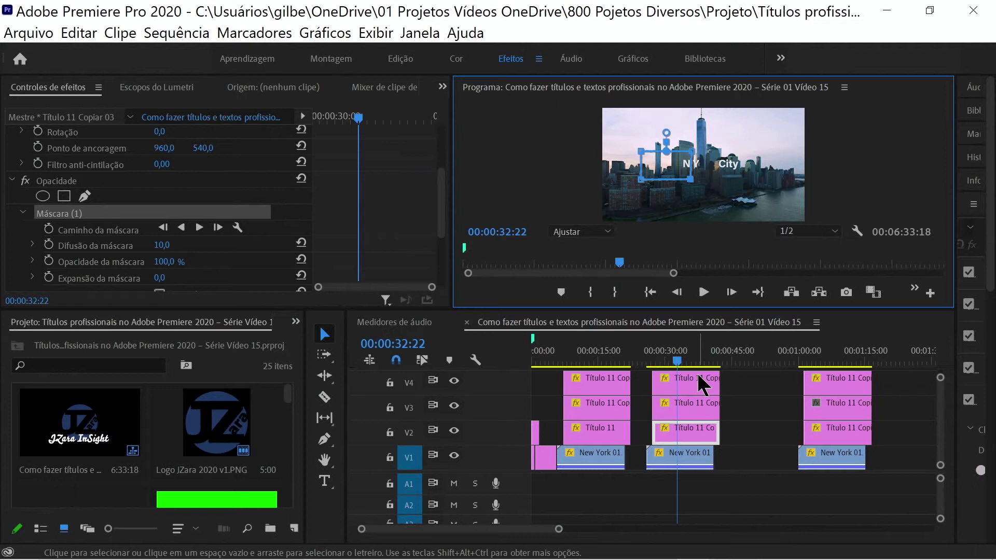
pyautogui.click(696, 371)
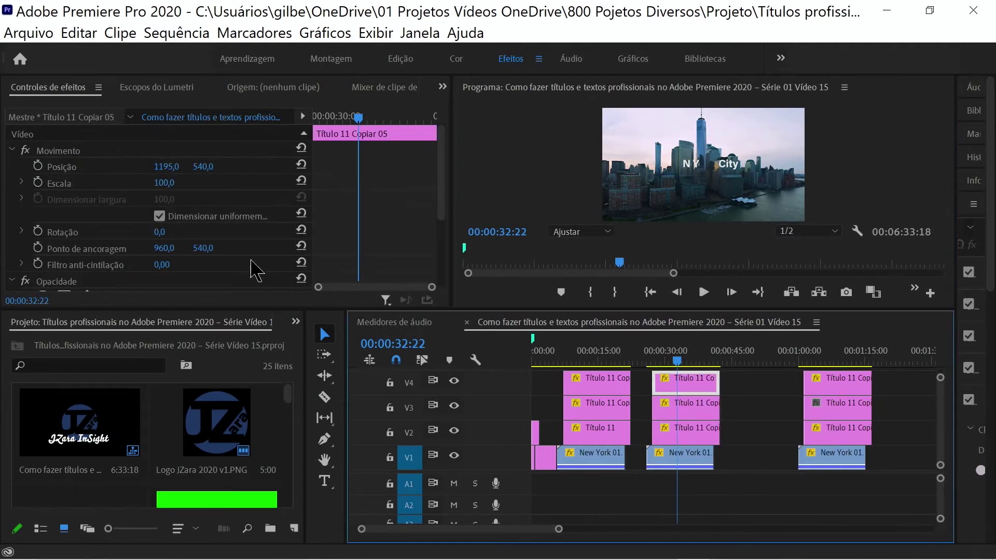
# - Save the project and slide the City title's mask left so only the C shows
pyautogui.hotkey('ctrl', 's')
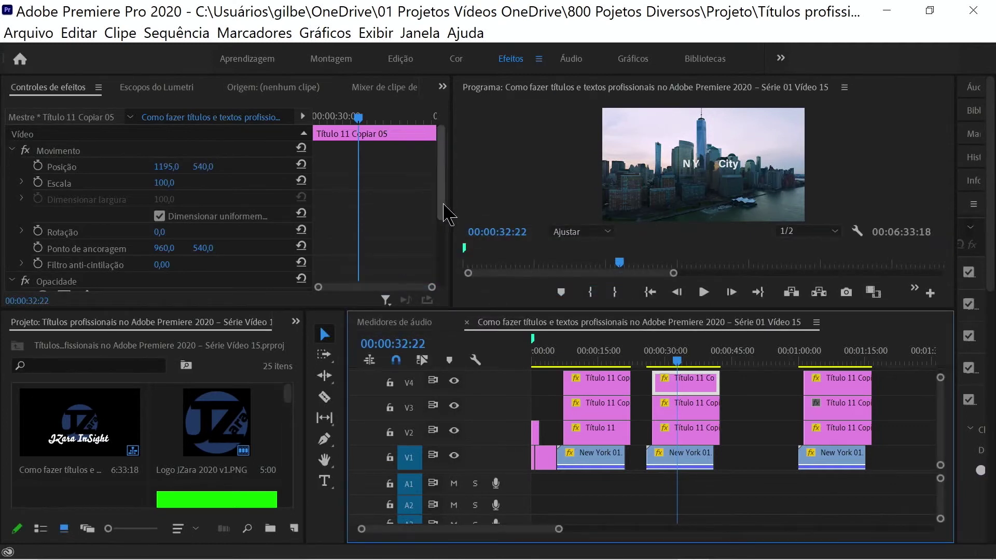
pyautogui.moveTo(445, 213); pyautogui.dragTo(445, 249)
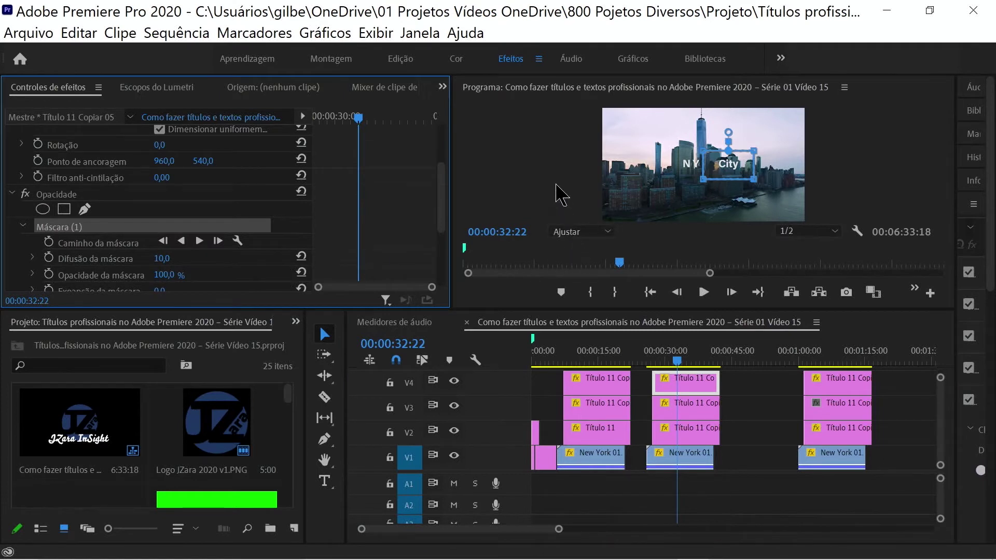
pyautogui.press('`')
pyautogui.moveTo(541, 307); pyautogui.dragTo(475, 311)
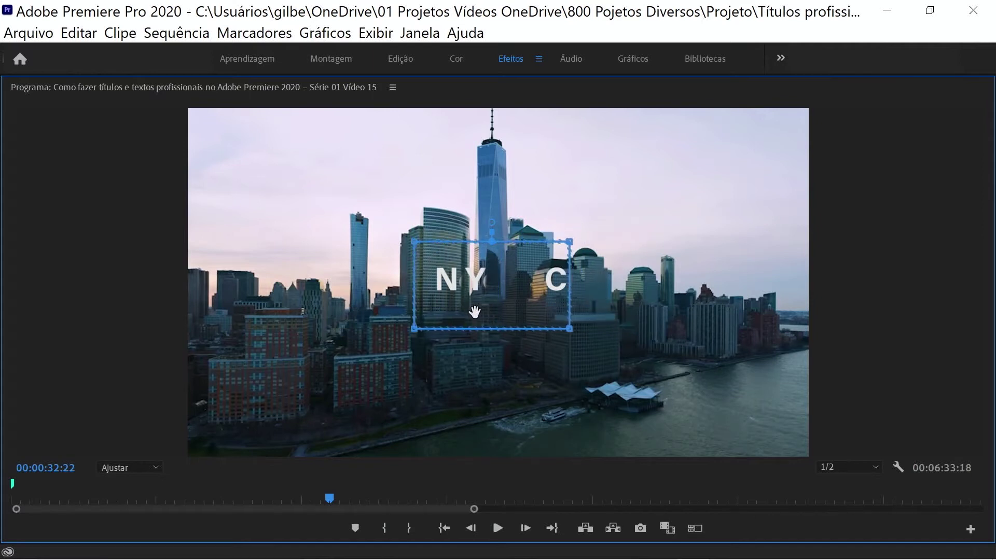
pyautogui.press('`')
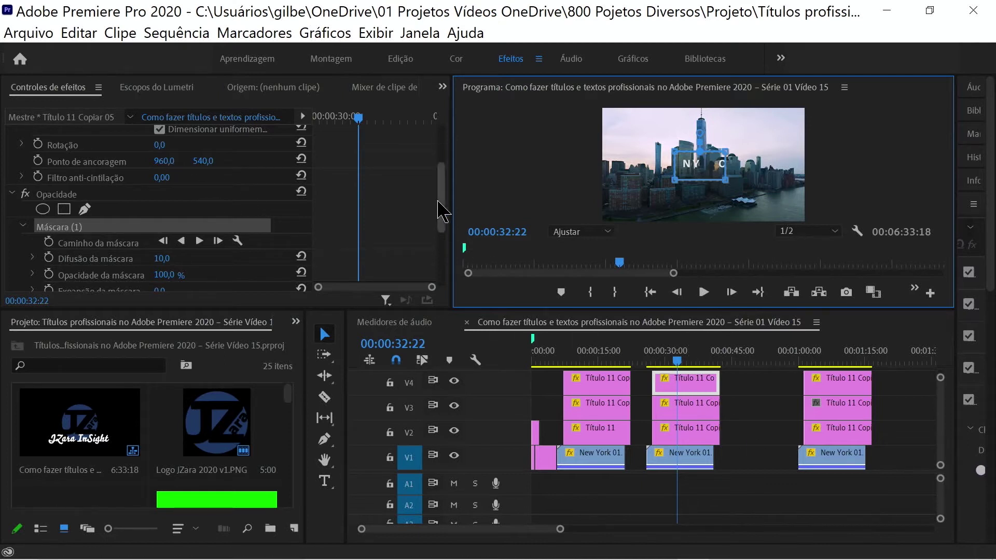
# - Move the C left to X 1037, then park the playhead near 27:07 on Título 11 Copiar 03
pyautogui.moveTo(440, 210); pyautogui.dragTo(440, 133)
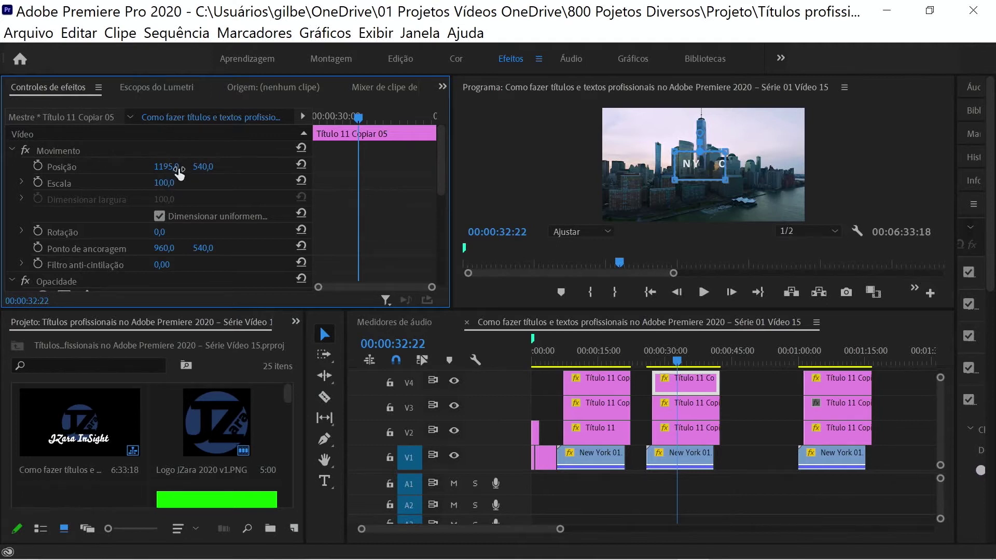
pyautogui.moveTo(166, 166); pyautogui.dragTo(84, 167)
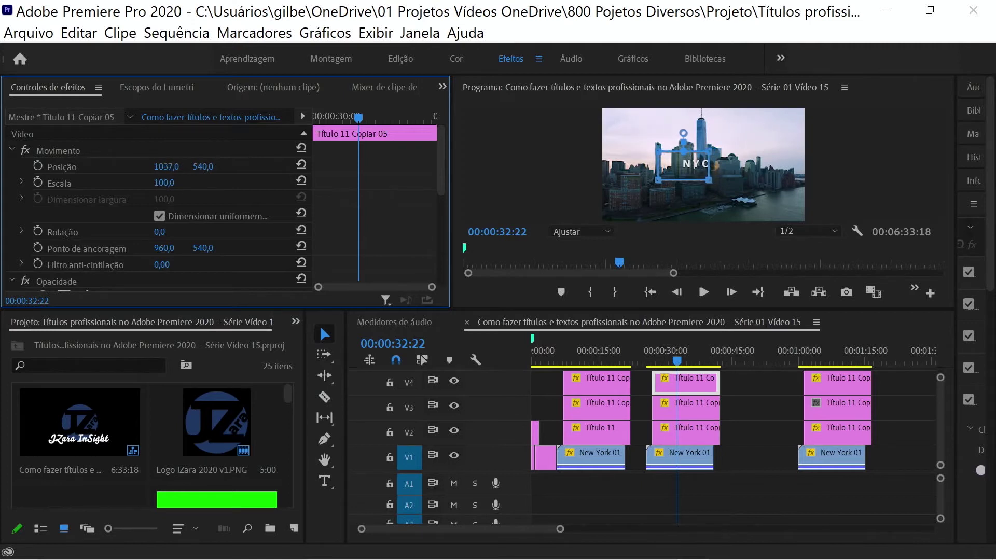
pyautogui.click(754, 458)
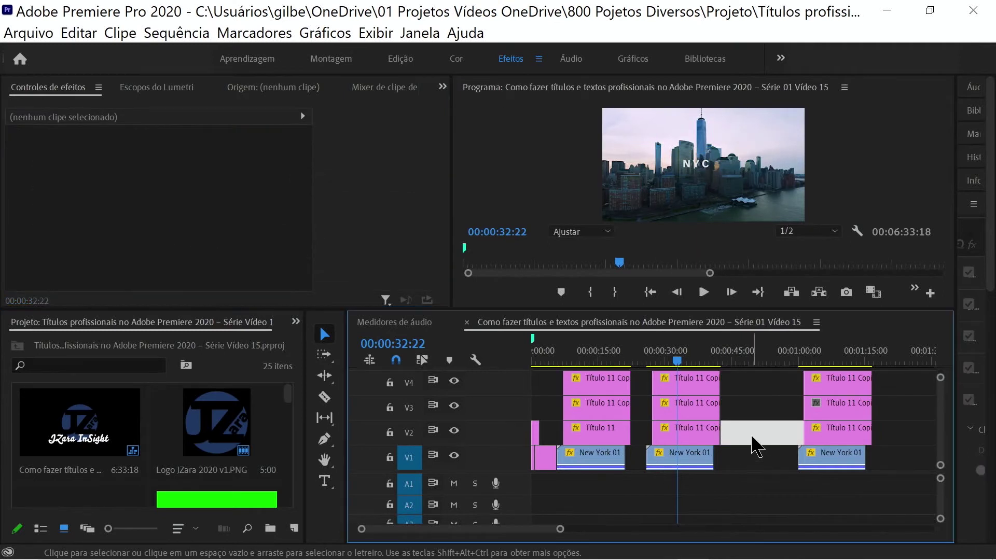
pyautogui.click(653, 363)
pyautogui.click(673, 433)
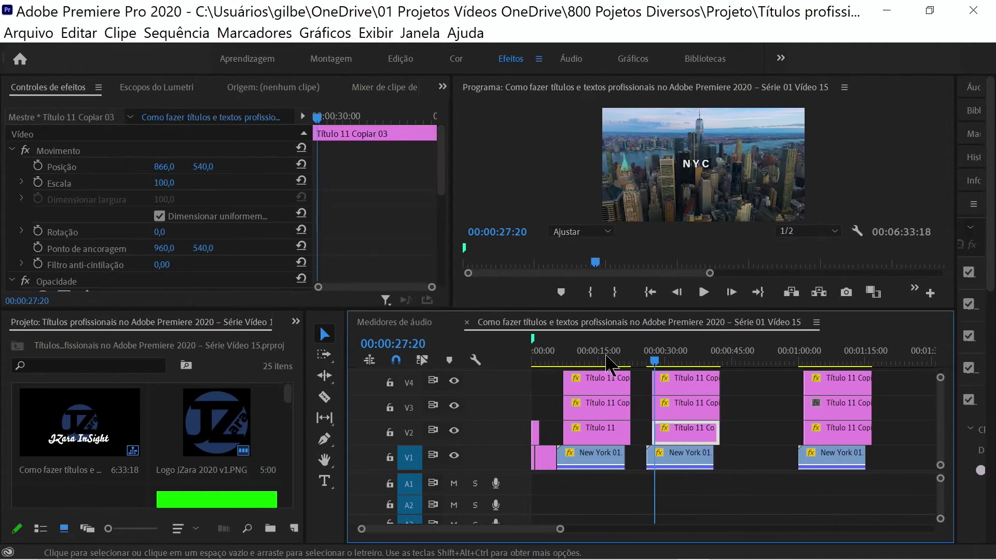
pyautogui.moveTo(381, 165); pyautogui.dragTo(300, 127)
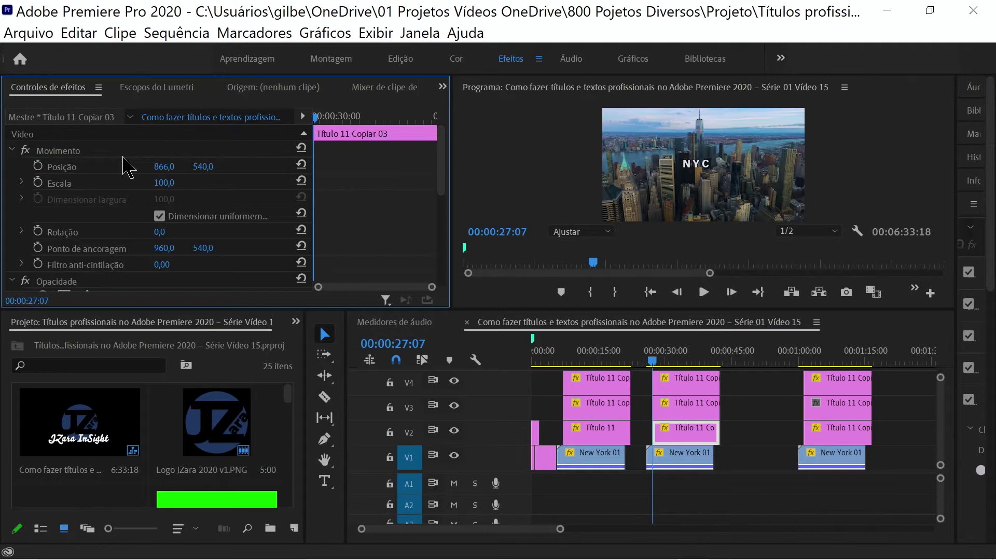
pyautogui.press('Right')
pyautogui.press('Right')
pyautogui.press('Right')
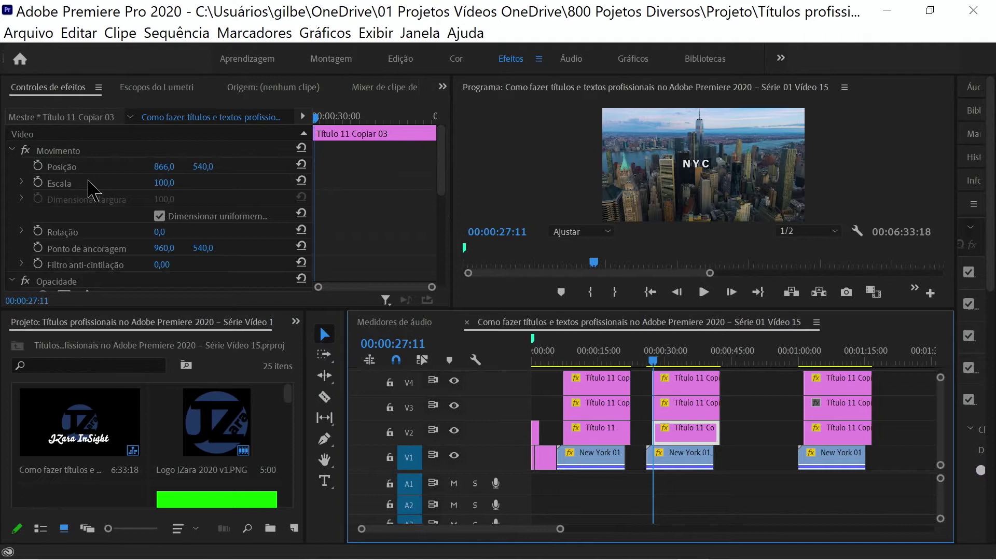
# - Add Position keyframes to Título 11 Copiar 03, 04 and 05, then go back to 27:07
pyautogui.click(38, 166)
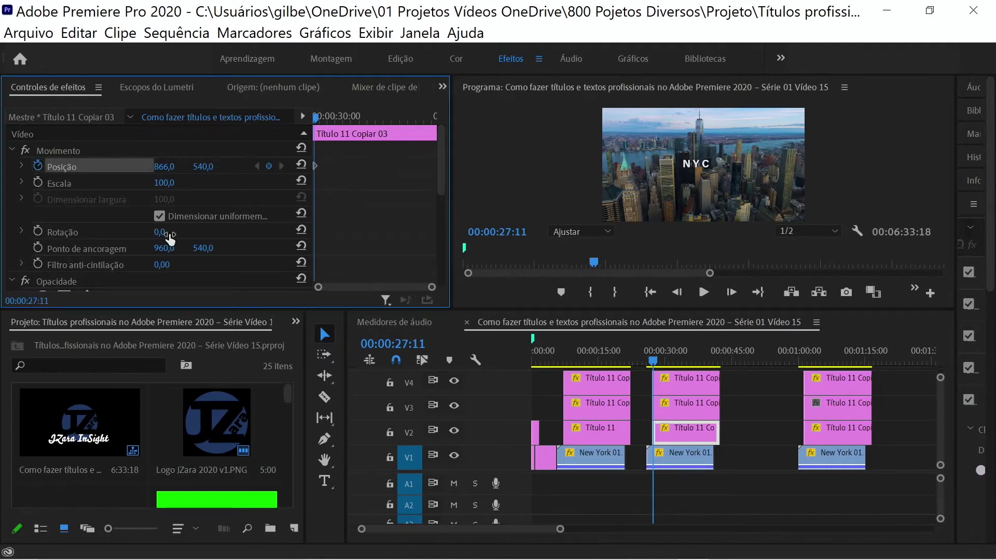
pyautogui.click(684, 409)
pyautogui.click(38, 166)
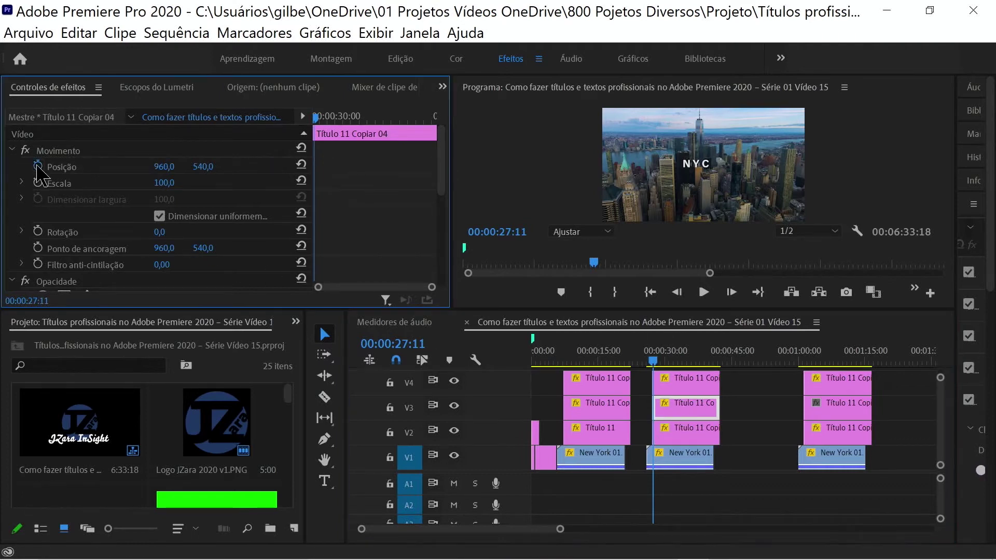
pyautogui.click(683, 378)
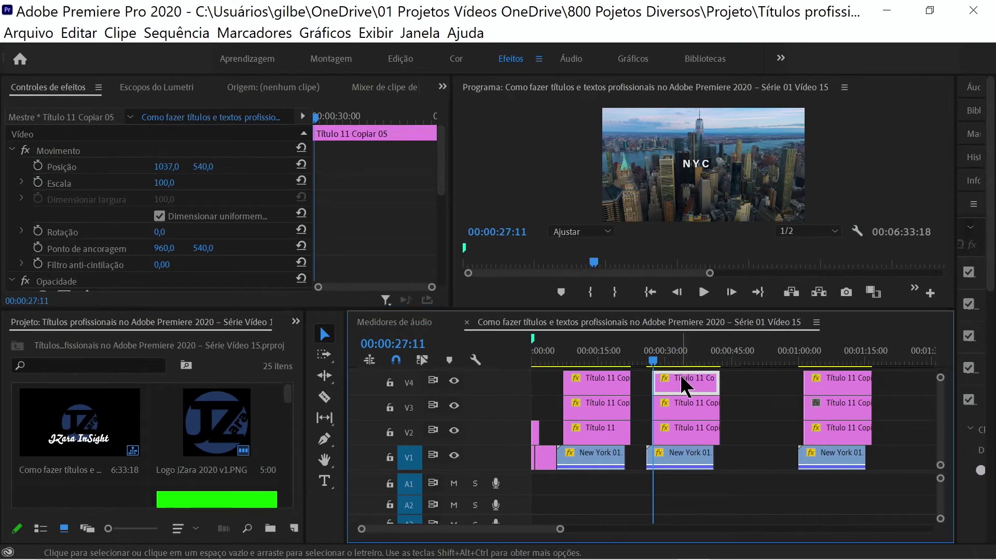
pyautogui.click(38, 166)
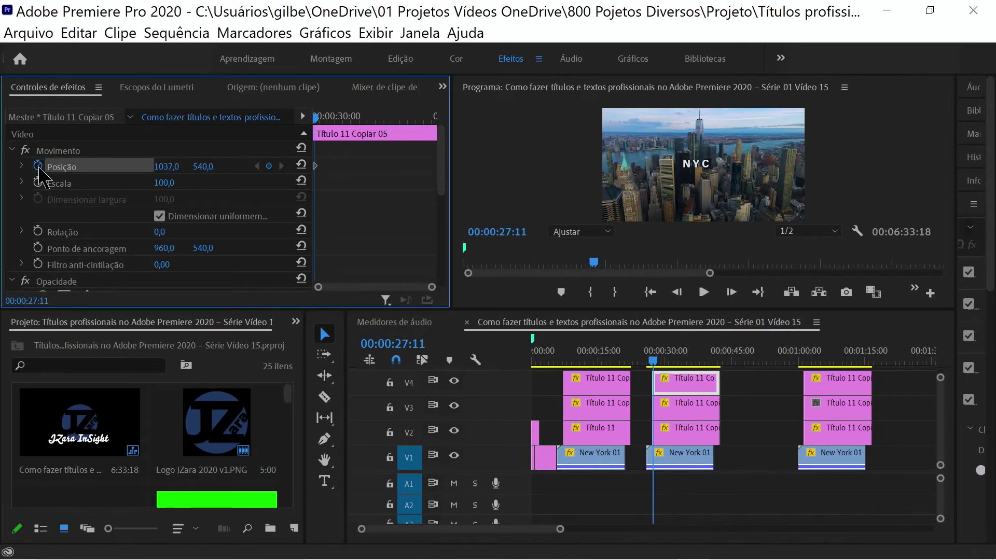
pyautogui.press('Left')
pyautogui.press('Left')
pyautogui.press('Left')
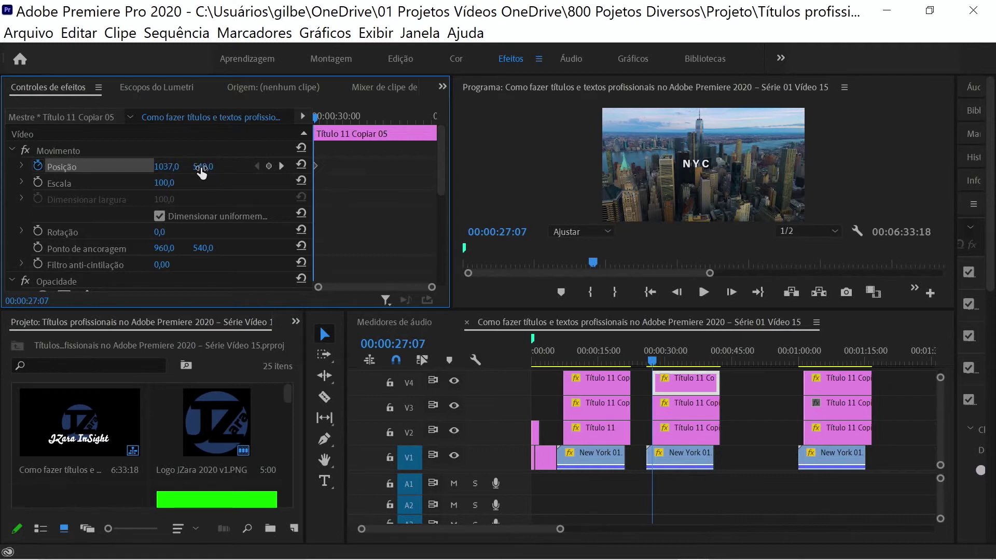
# - At 27:07, lift the letter clips above the frame with Position Y -31
pyautogui.moveTo(201, 173)
pyautogui.mouseDown()
pyautogui.moveTo(211, 173)
pyautogui.moveTo(186, 167)
pyautogui.mouseUp()
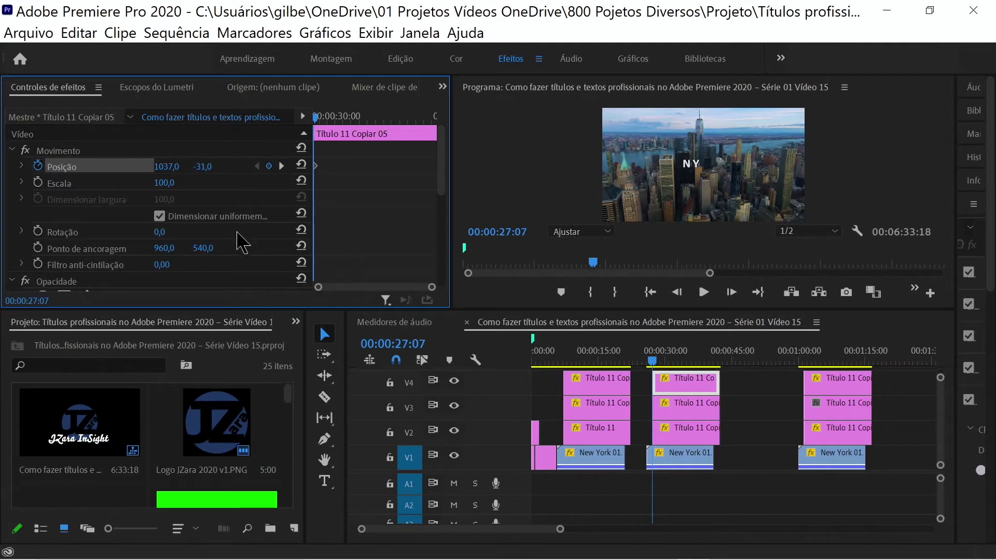
pyautogui.click(693, 408)
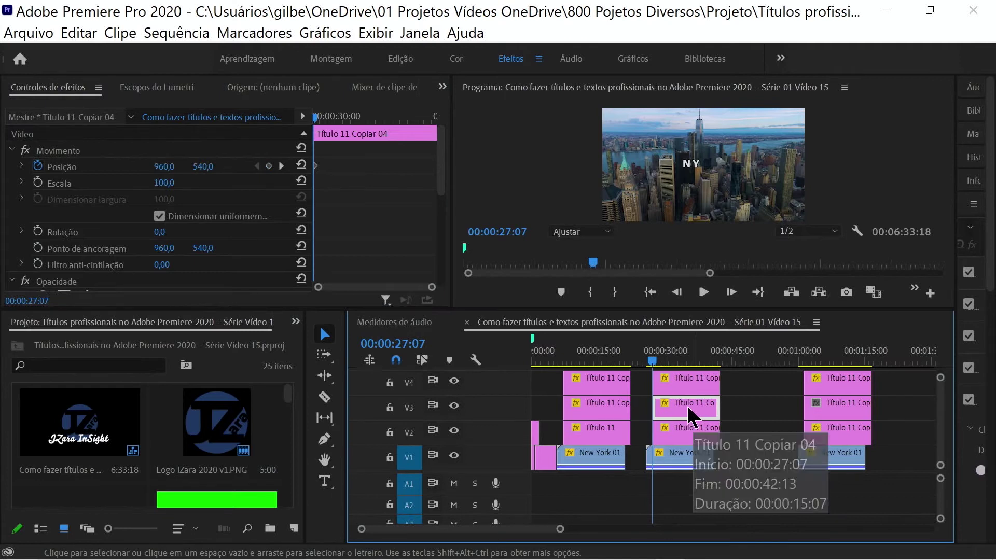
pyautogui.click(204, 167)
pyautogui.write('-31')
pyautogui.press('Return')
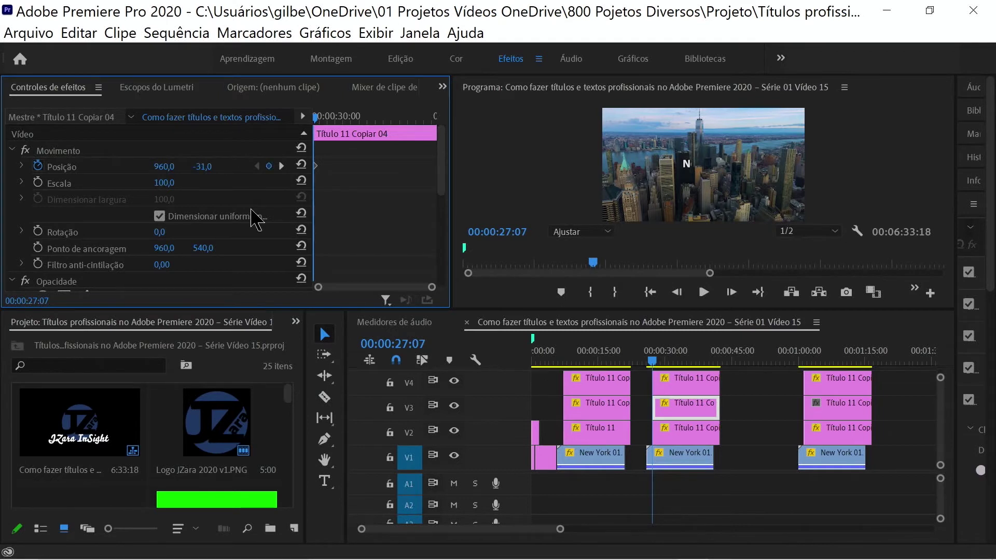
pyautogui.click(691, 429)
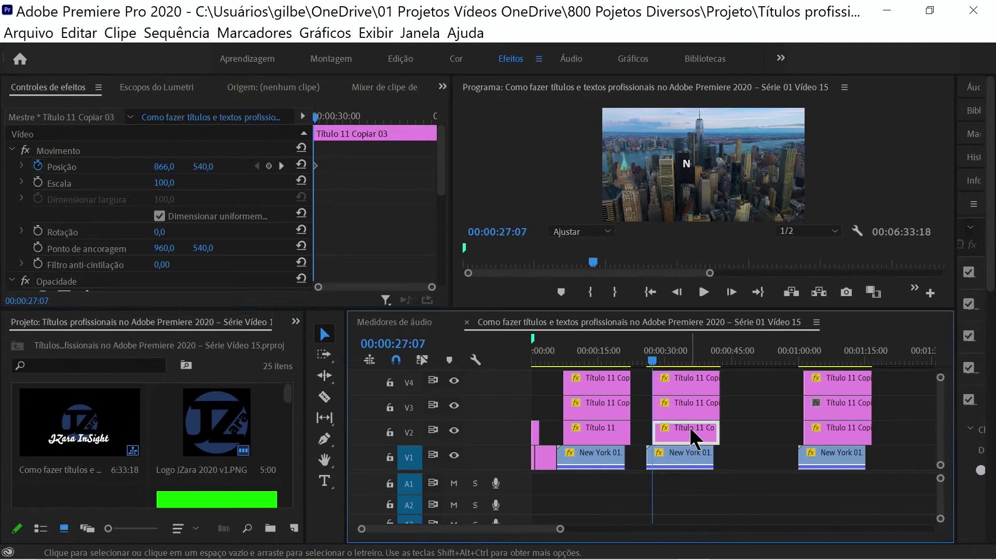
pyautogui.click(203, 167)
pyautogui.write('-')
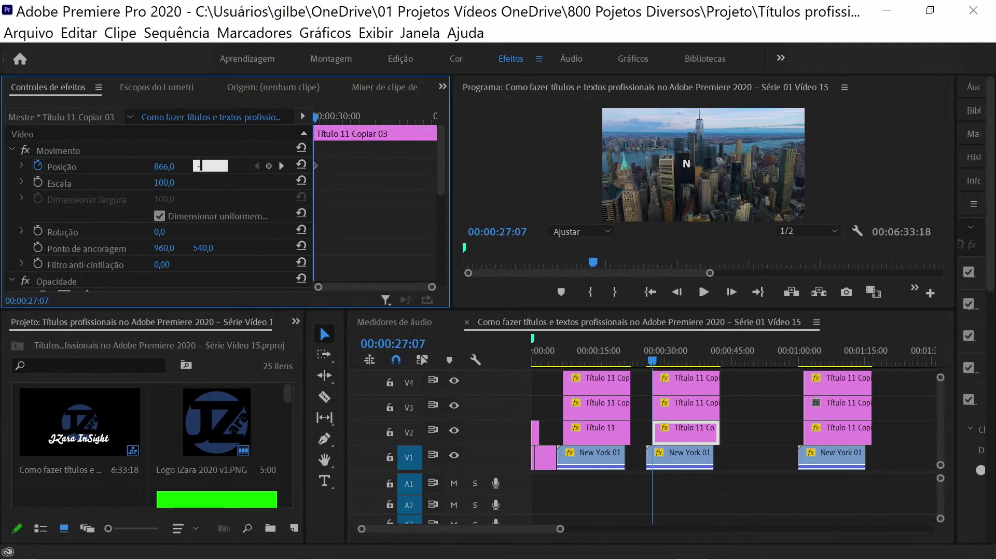
pyautogui.write('31')
pyautogui.press('Return')
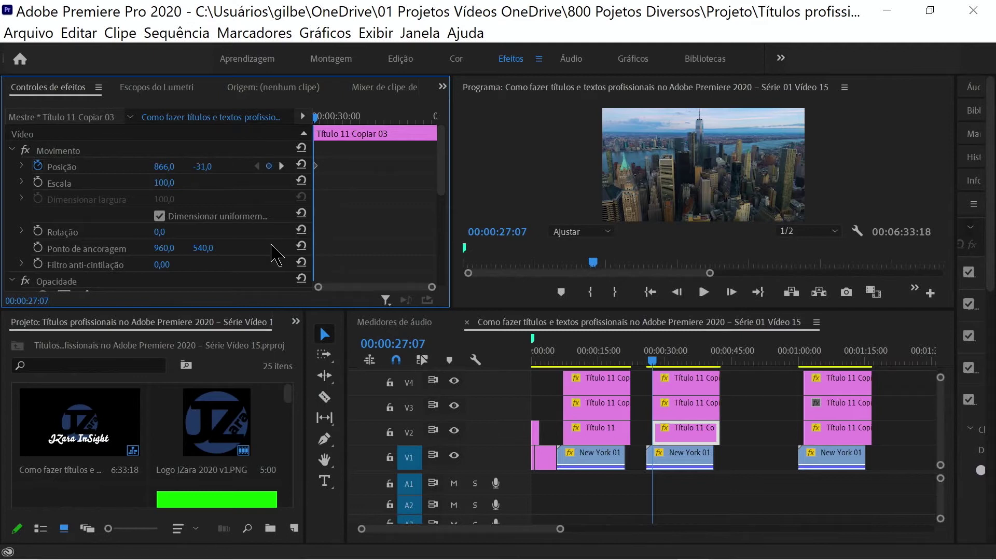
pyautogui.click(650, 362)
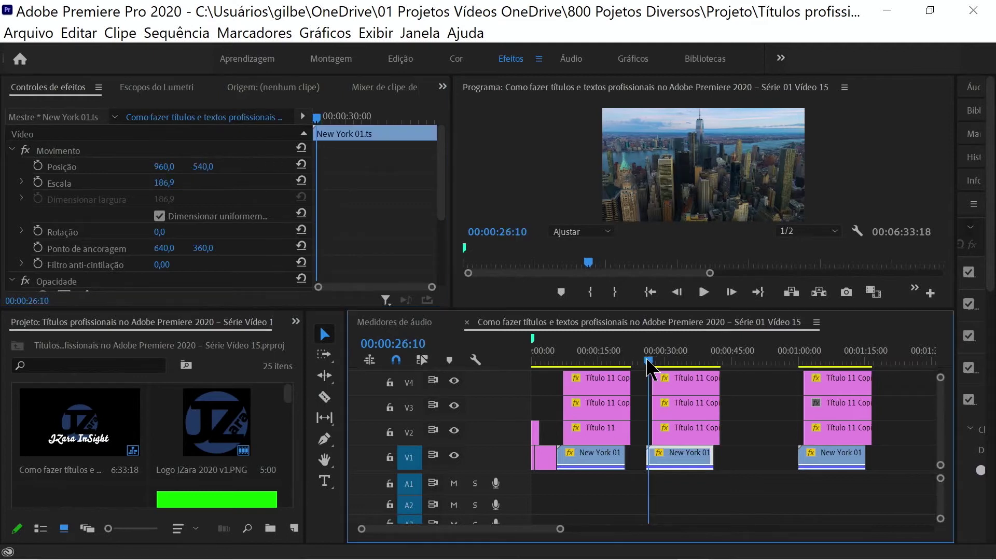
pyautogui.moveTo(650, 362); pyautogui.dragTo(647, 363)
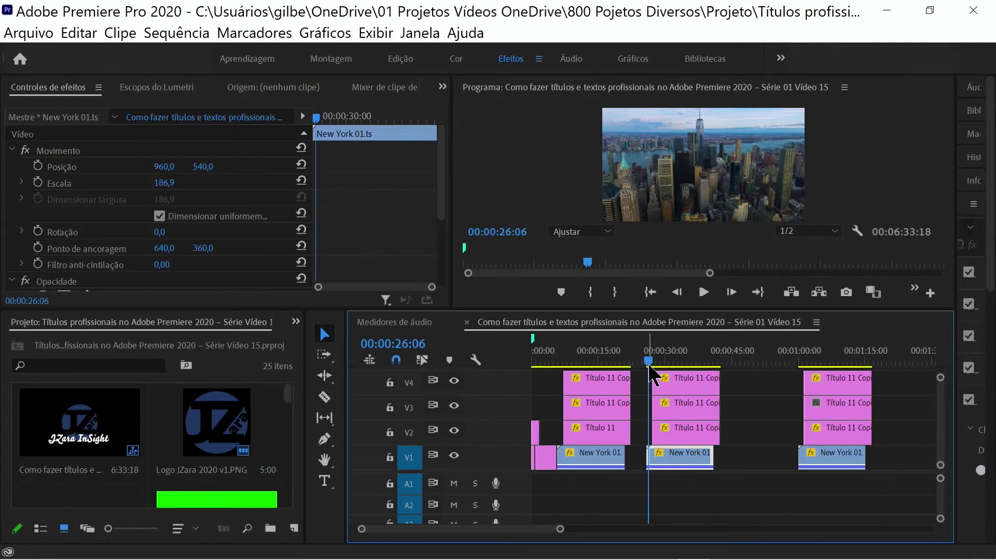
pyautogui.press('`')
pyautogui.press('space')
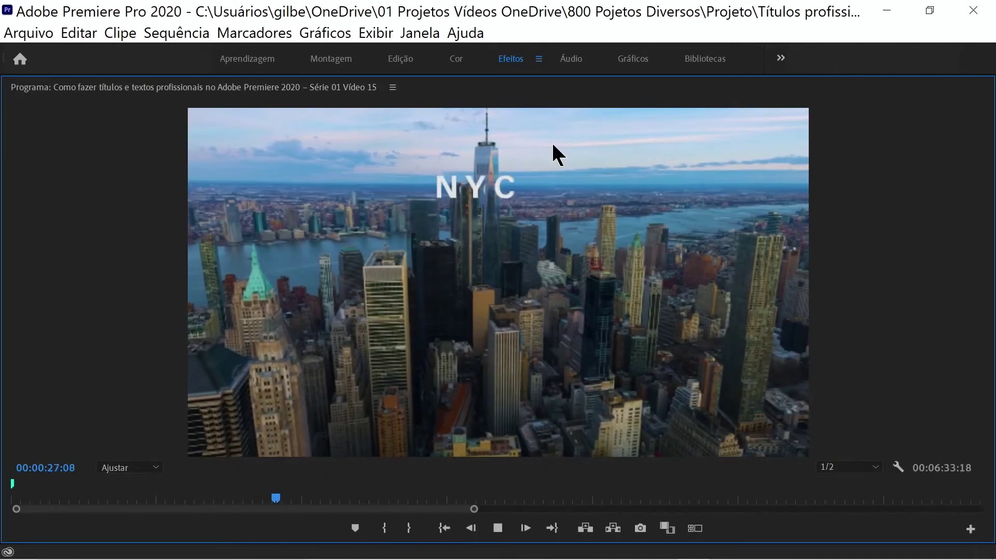
pyautogui.press('space')
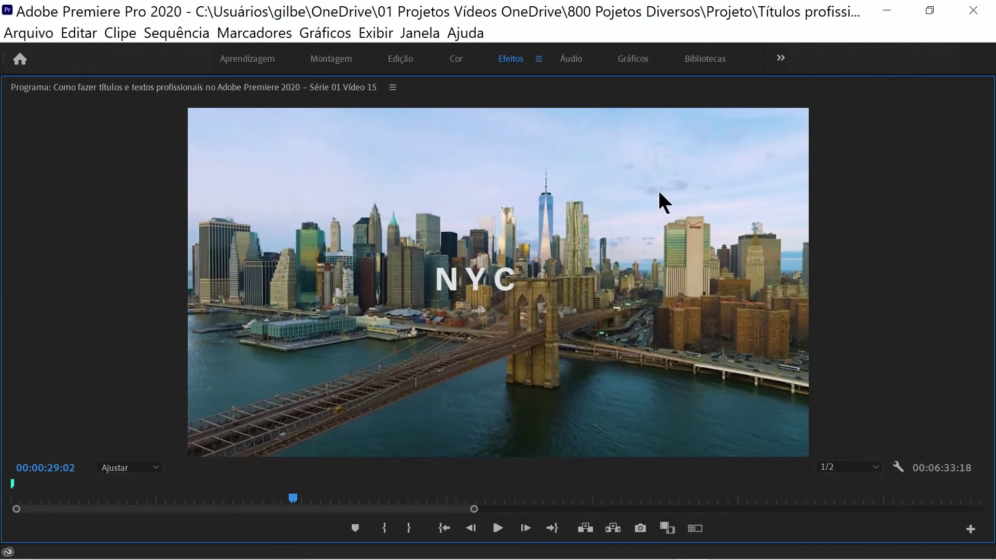
pyautogui.press('`')
# - Add a hold Position keyframe at 27:16 for Título 11 Copiar 03, then advance to 28:01
pyautogui.click(657, 357)
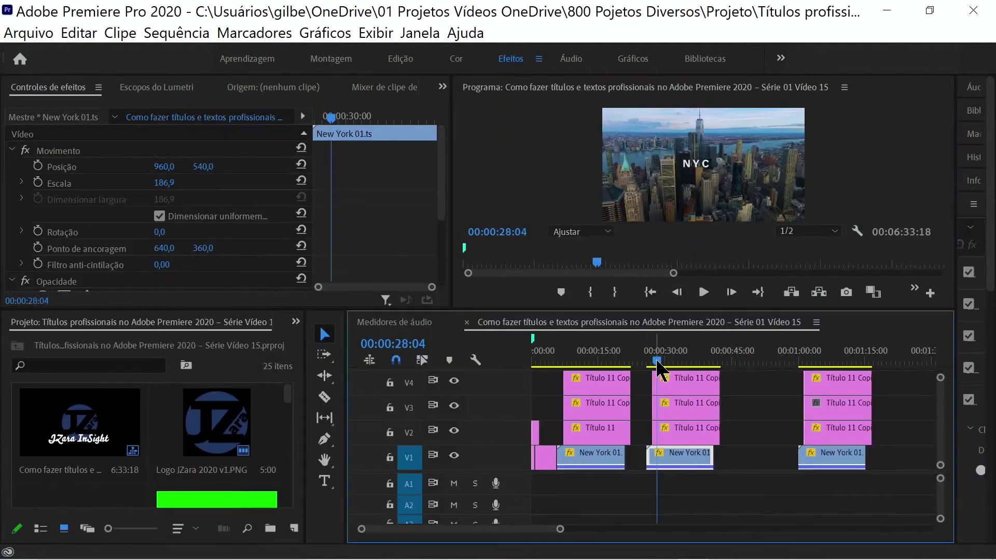
pyautogui.click(676, 430)
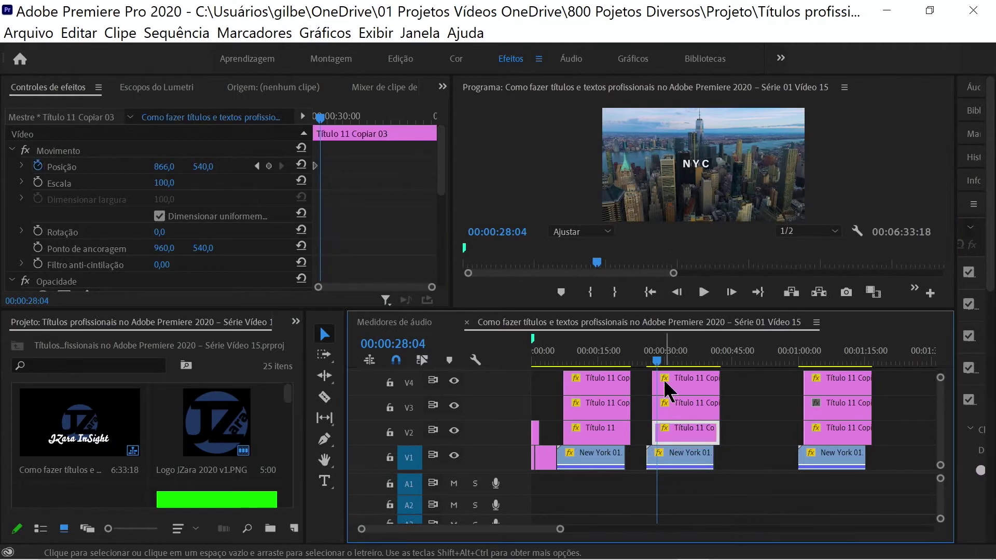
pyautogui.moveTo(322, 125); pyautogui.dragTo(314, 127)
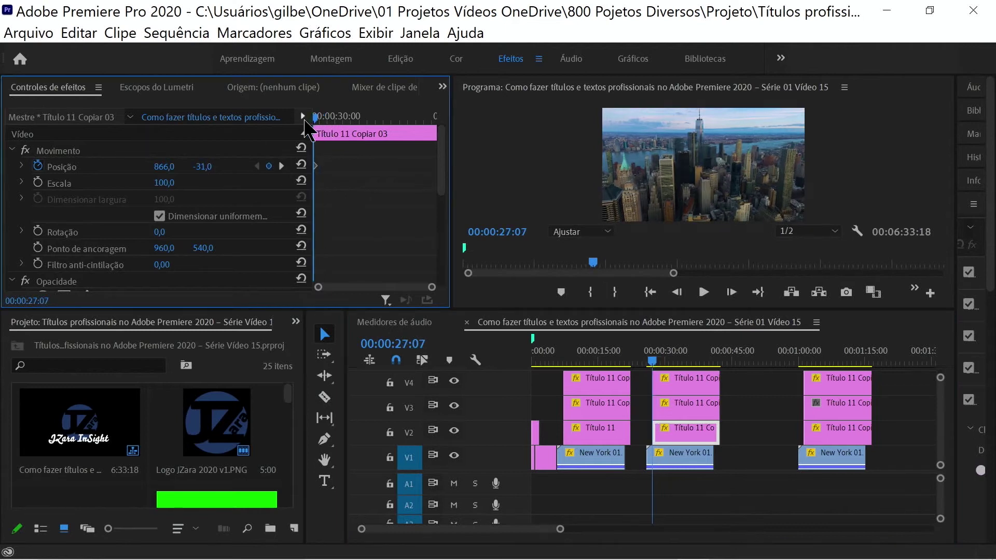
pyautogui.click(281, 166)
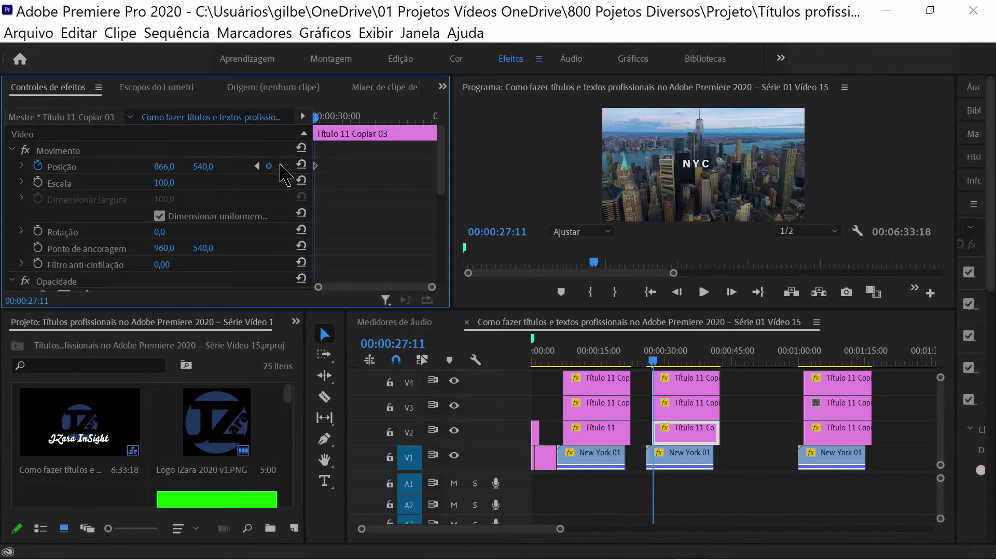
pyautogui.press('Right')
pyautogui.press('Right')
pyautogui.press('Right')
pyautogui.press('Right')
pyautogui.press('Right')
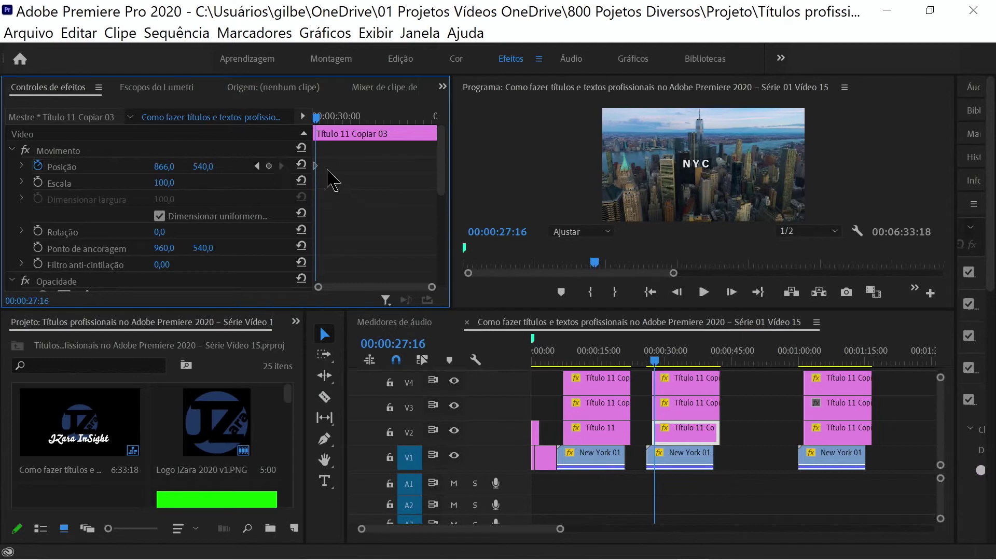
pyautogui.click(269, 167)
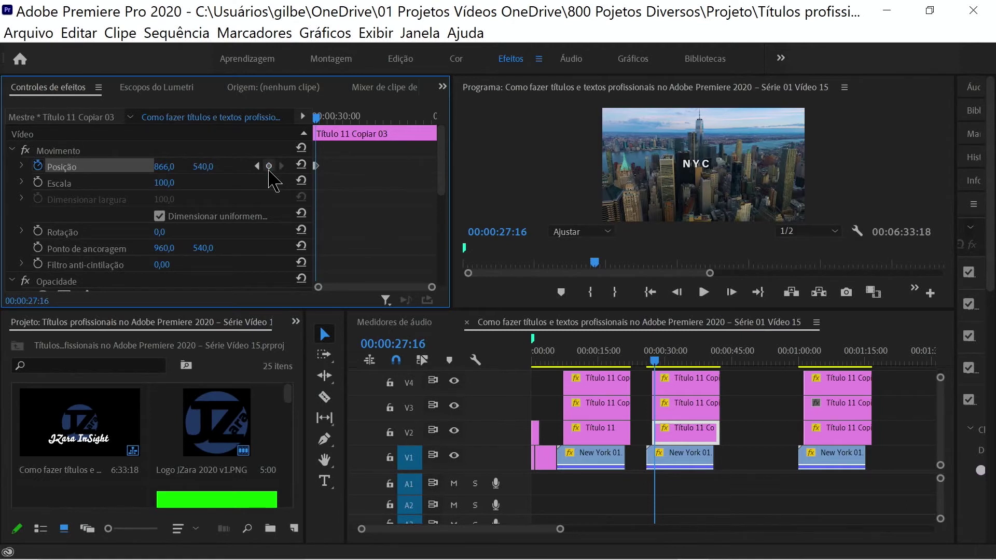
pyautogui.press('Right')
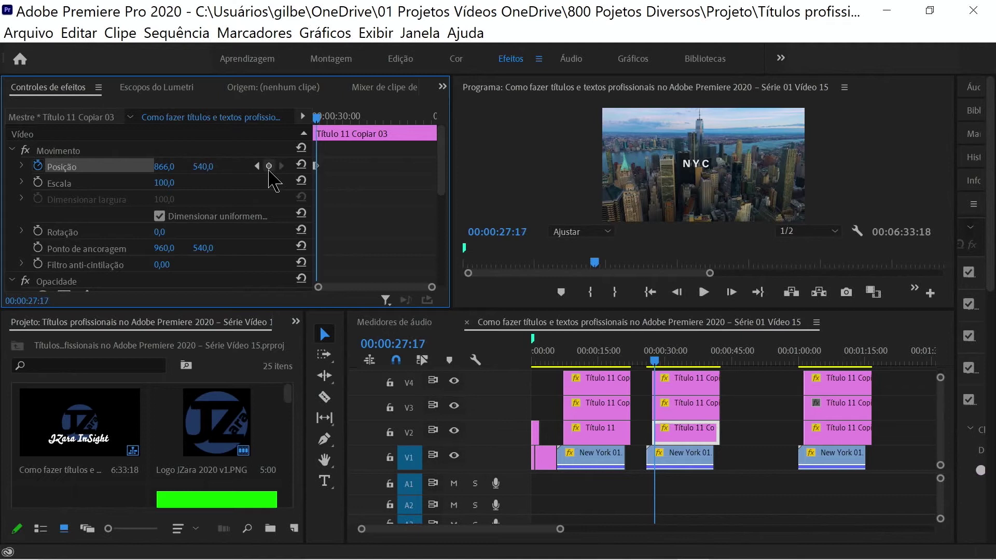
pyautogui.press('Right')
pyautogui.press('Right')
pyautogui.press('Right')
pyautogui.press('Right')
pyautogui.press('Right')
pyautogui.press('Right')
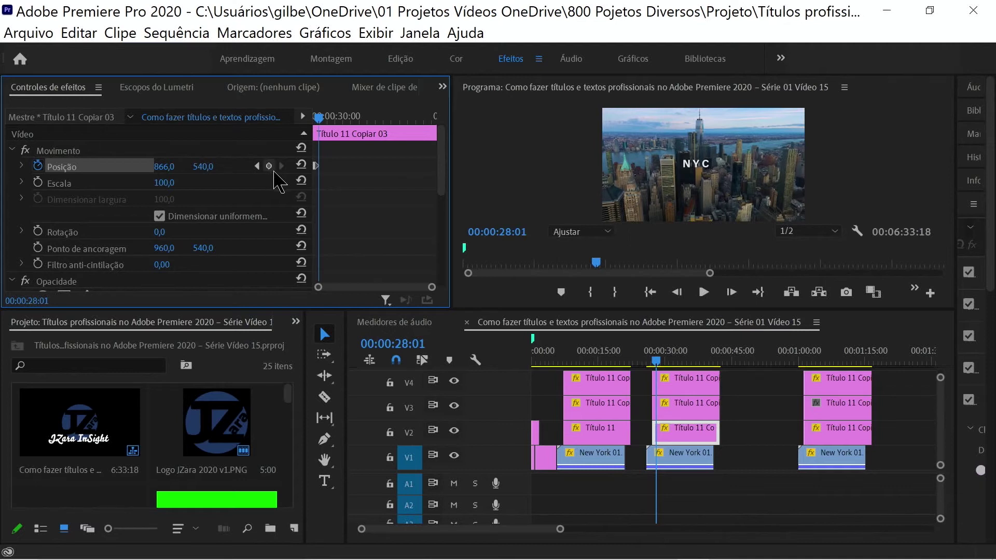
# - Set Título 11 Copiar 03's Position X to 720 at 28:01
pyautogui.press('Tab')
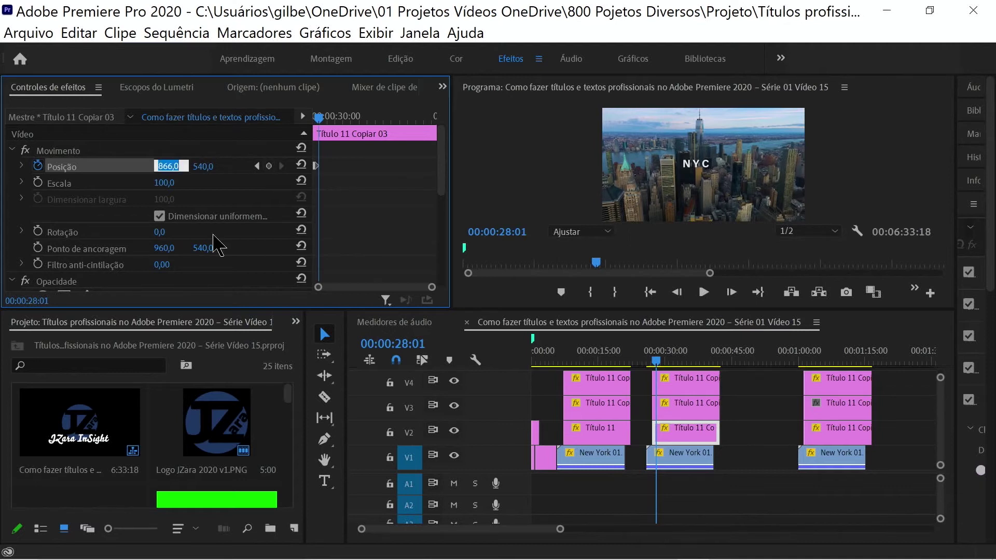
pyautogui.write('720')
pyautogui.press('Return')
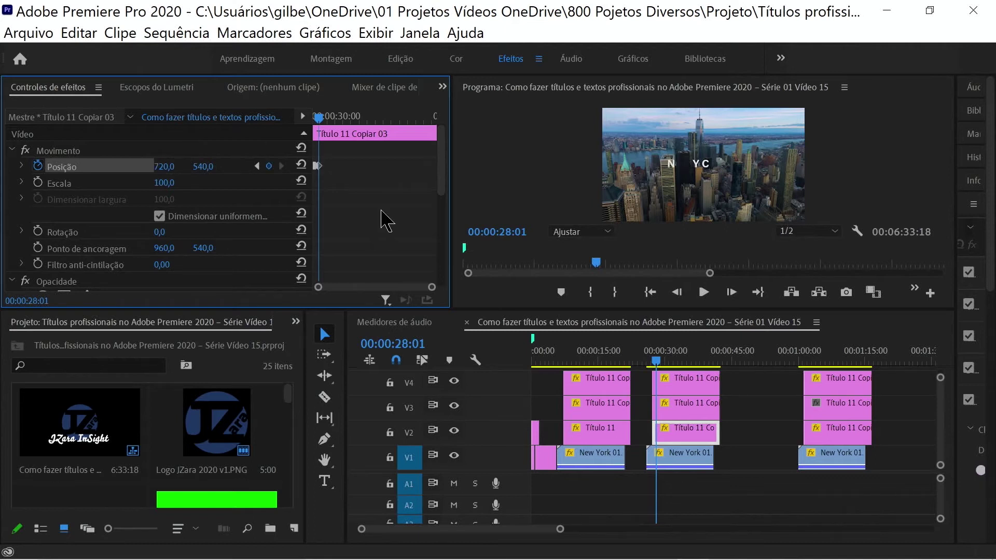
# - Keyframe the Mask (1) path at 28:01 and 28:07
pyautogui.scroll(-3, 442, 215)
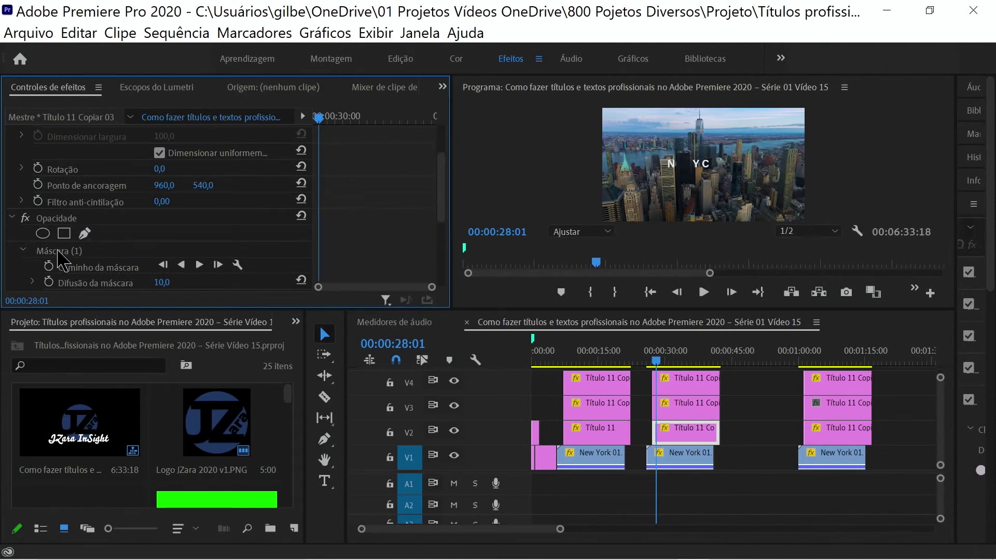
pyautogui.click(49, 266)
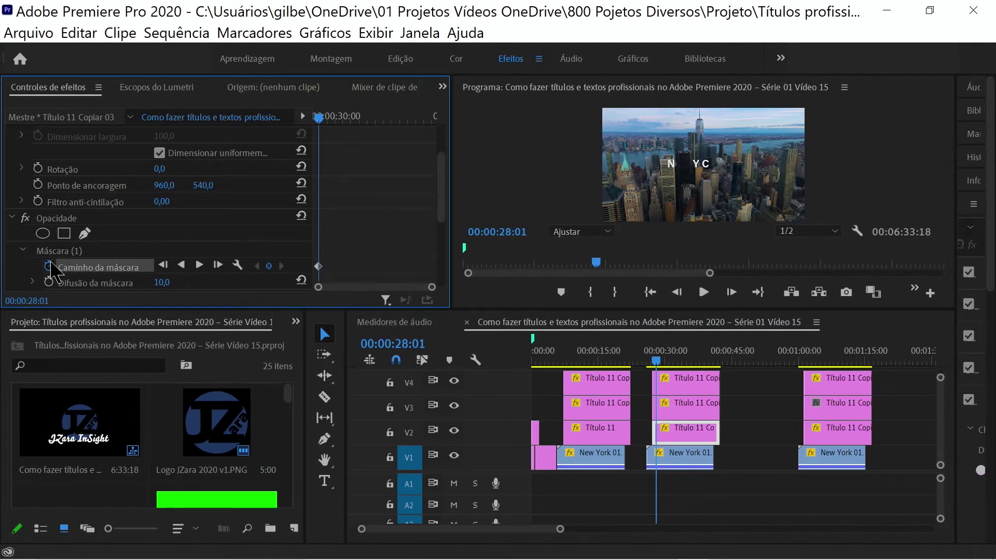
pyautogui.press('Right')
pyautogui.press('Right')
pyautogui.press('Right')
pyautogui.press('Right')
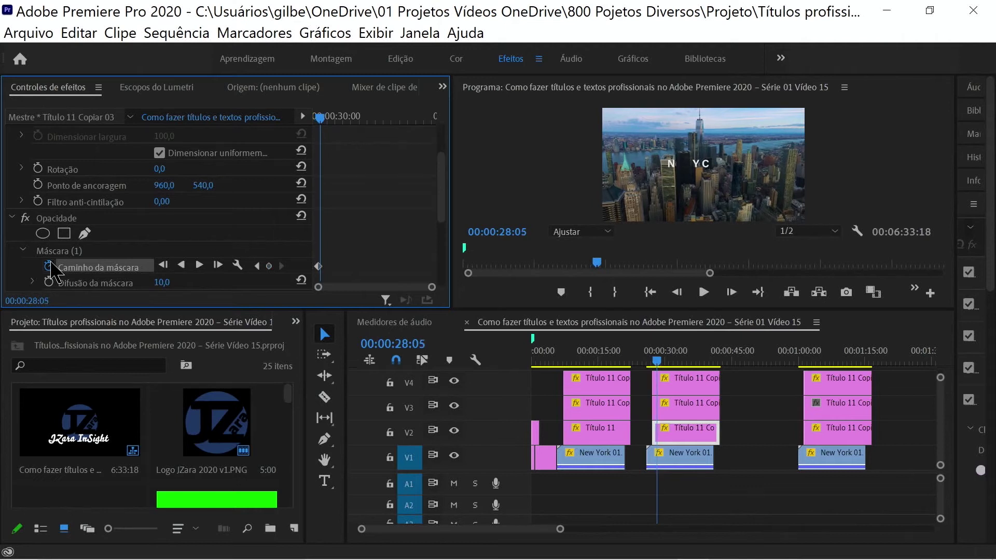
pyautogui.press('Right')
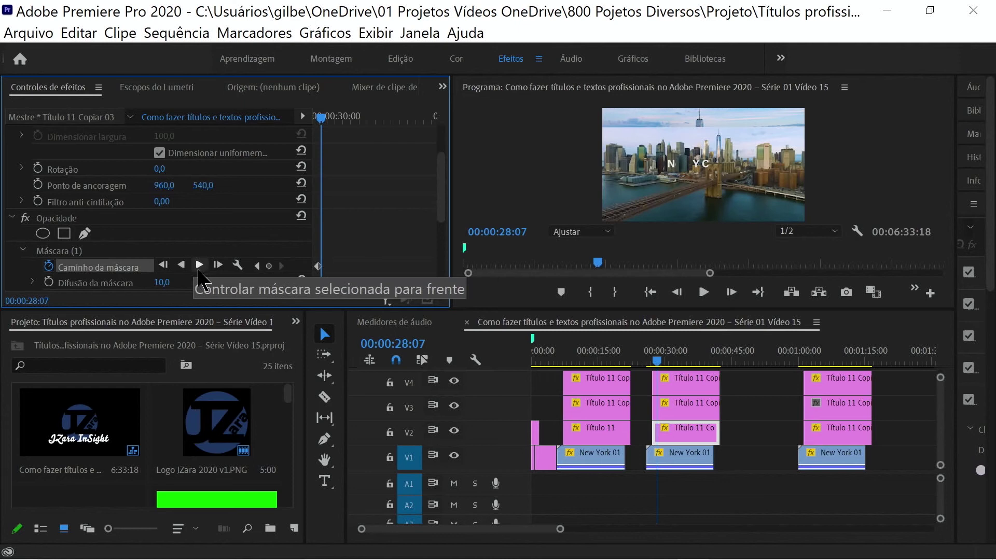
pyautogui.click(268, 267)
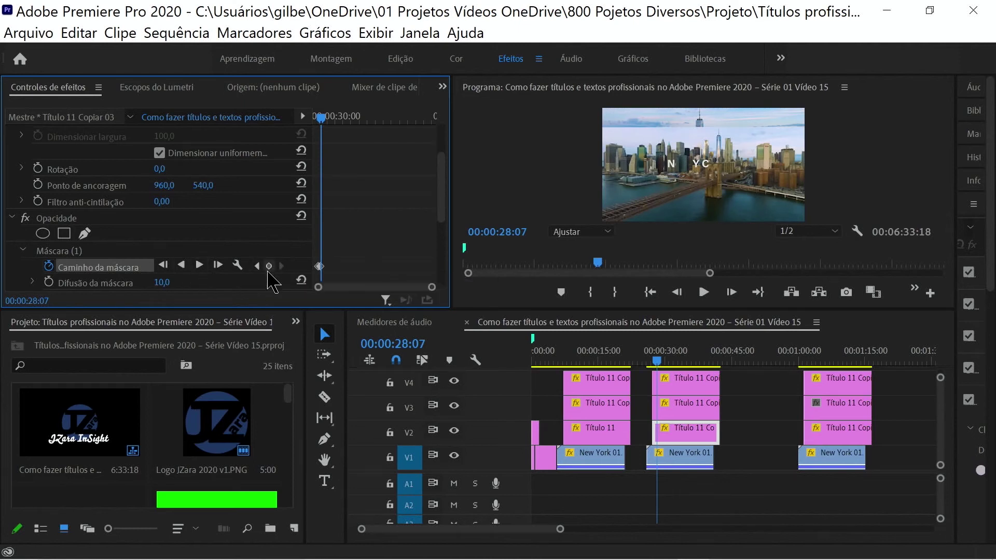
pyautogui.scroll(-5, 445, 223)
pyautogui.moveTo(441, 226); pyautogui.dragTo(454, 178)
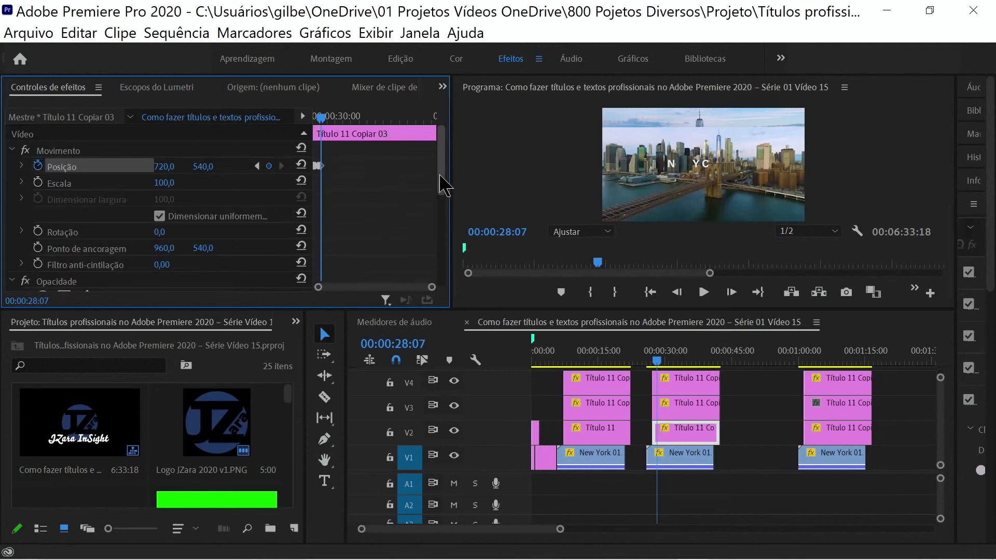
pyautogui.moveTo(440, 179); pyautogui.dragTo(436, 218)
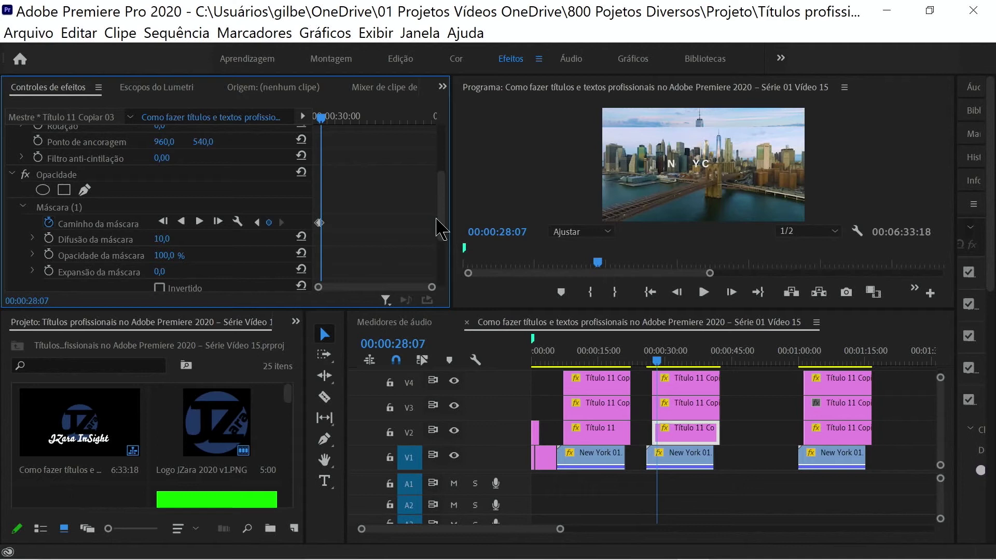
# - At 28:17, widen the N clip's mask rightward to reveal the word New
pyautogui.press('Right')
pyautogui.press('Right')
pyautogui.press('Right')
pyautogui.press('Right')
pyautogui.press('Right')
pyautogui.press('Right')
pyautogui.press('Right')
pyautogui.press('Right')
pyautogui.press('Right')
pyautogui.press('Right')
pyautogui.click(439, 228)
pyautogui.click(516, 207)
pyautogui.press('`')
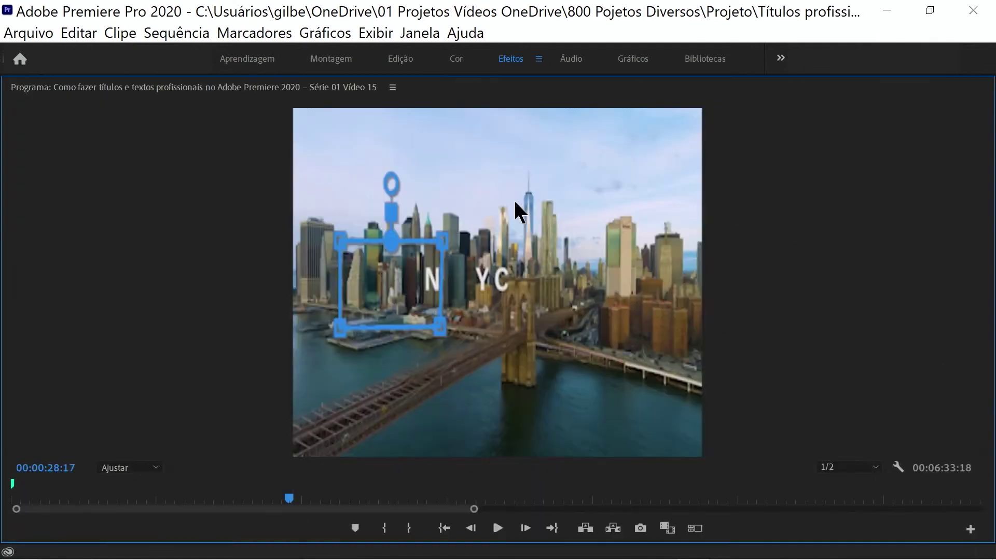
pyautogui.moveTo(359, 290); pyautogui.dragTo(398, 289)
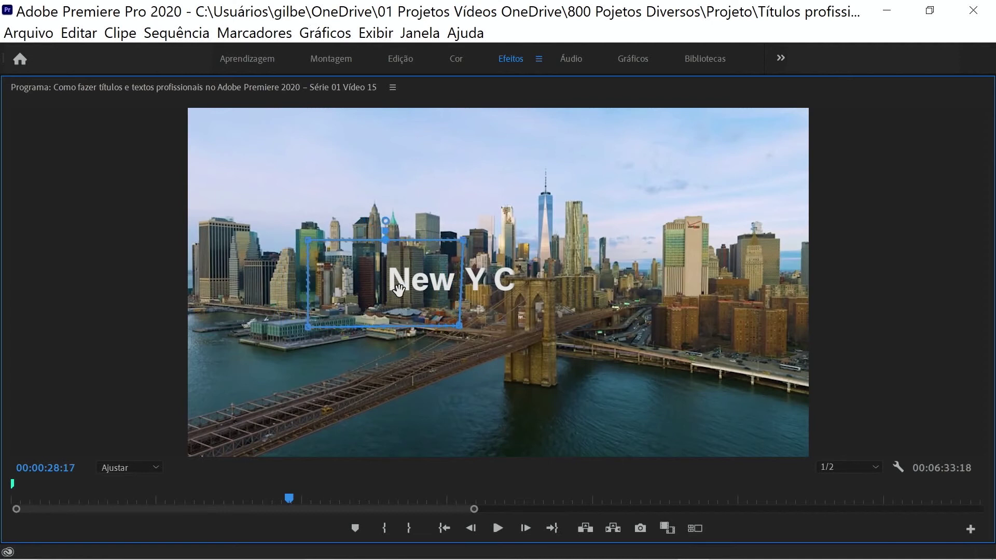
pyautogui.press('`')
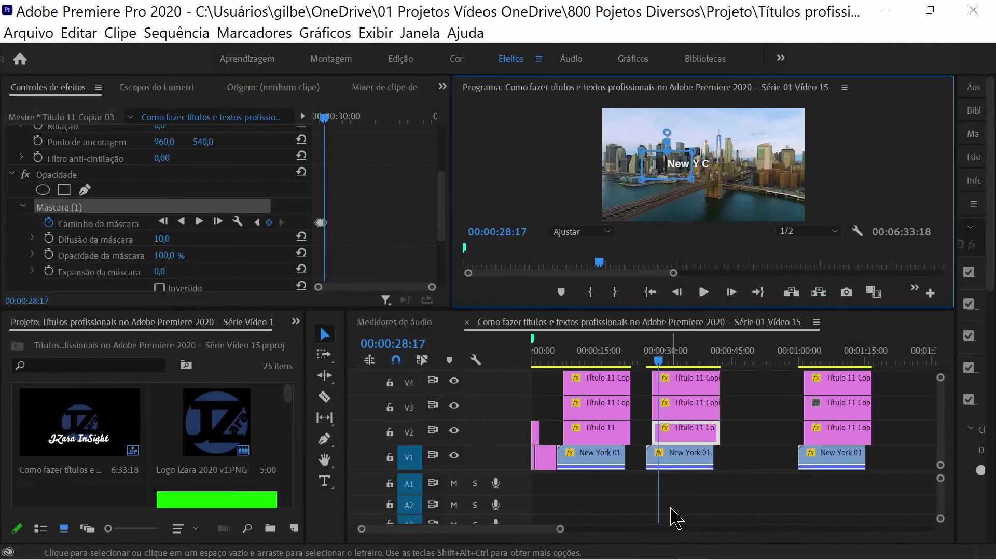
pyautogui.click(667, 388)
# - Scrub back to before the title animation and play it full-screen
pyautogui.moveTo(655, 356); pyautogui.dragTo(649, 363)
pyautogui.click(588, 190)
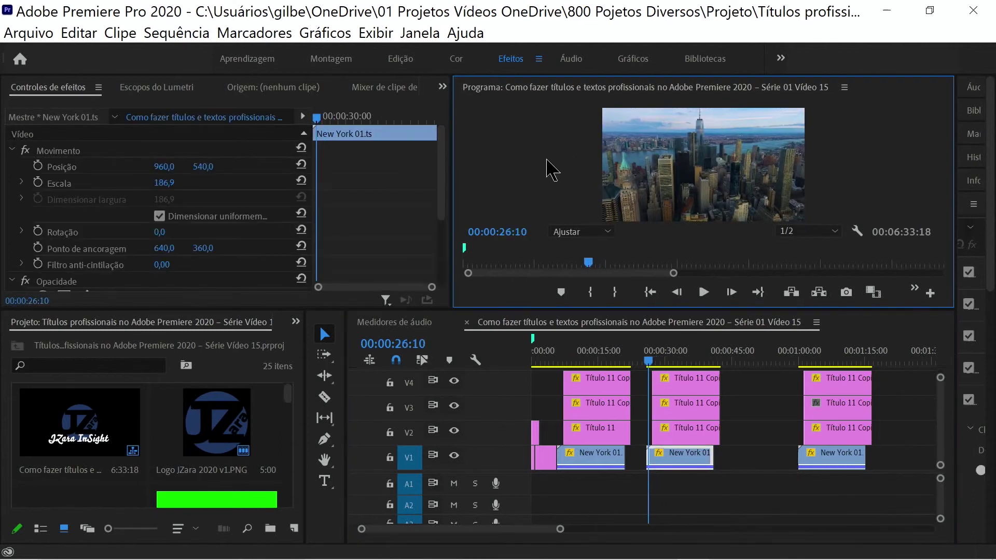
pyautogui.press('`')
pyautogui.press('space')
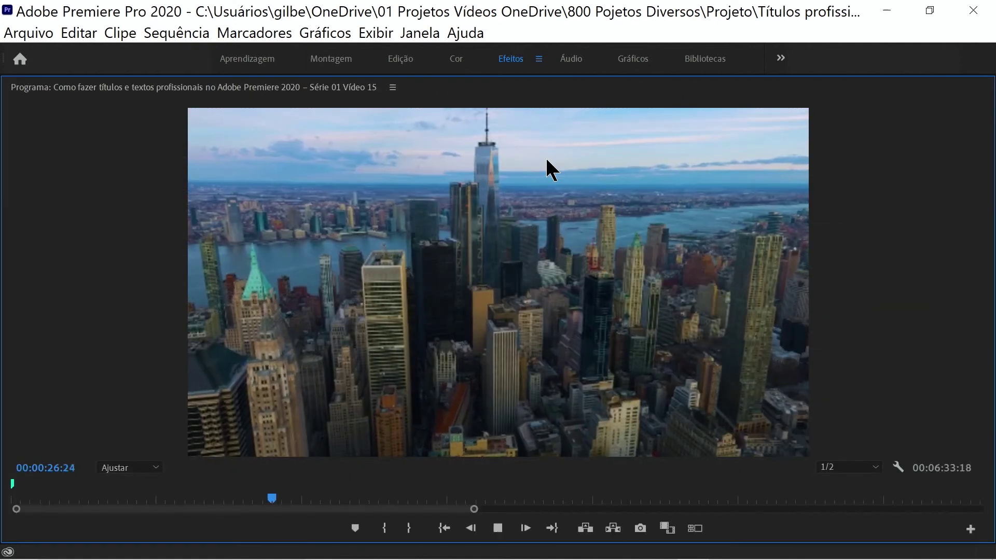
# - Stop playback, restore the layout, and return the N clip to its 28:17 keyframe
pyautogui.press('space')
pyautogui.press('`')
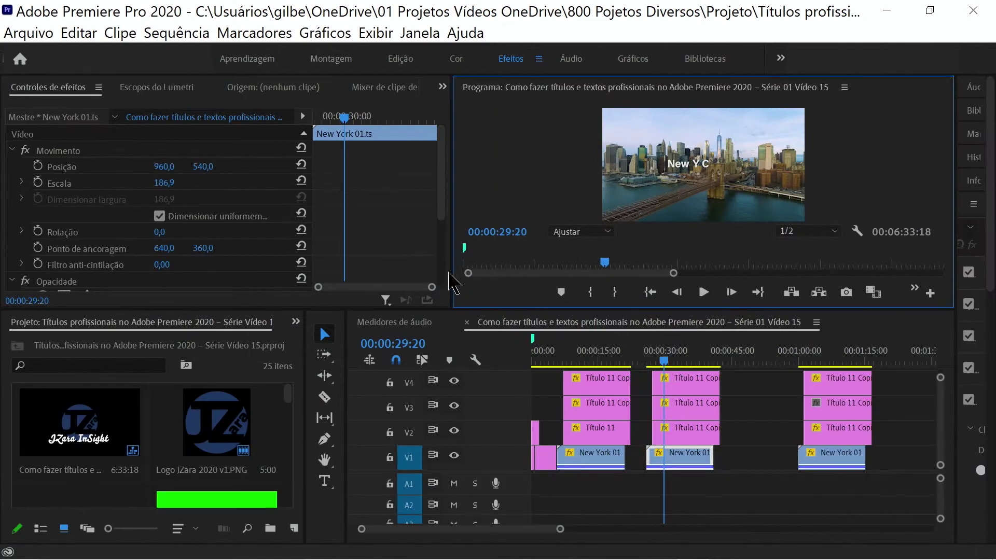
pyautogui.click(673, 434)
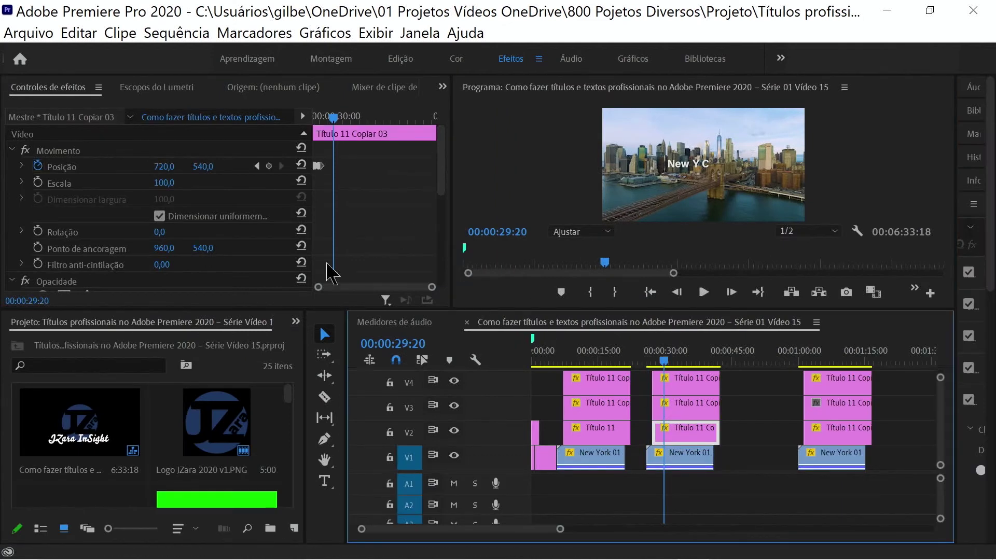
pyautogui.click(445, 207)
pyautogui.scroll(-3, 445, 207)
pyautogui.click(262, 251)
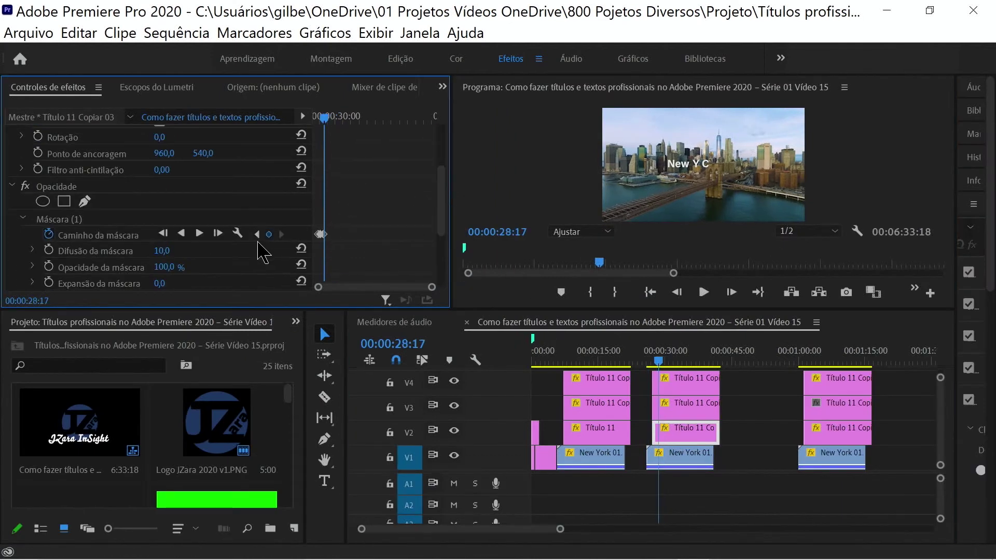
pyautogui.scroll(3, 445, 210)
pyautogui.scroll(1, 442, 195)
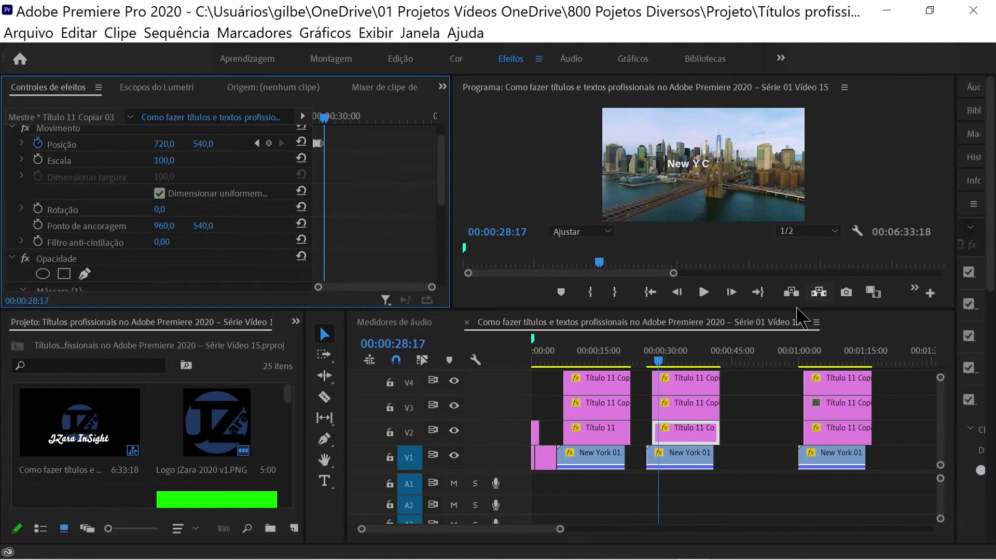
# - Add Position keyframes at 28:17 and 28:22 plus a mask path keyframe for Título 11 Copiar 05
pyautogui.click(705, 384)
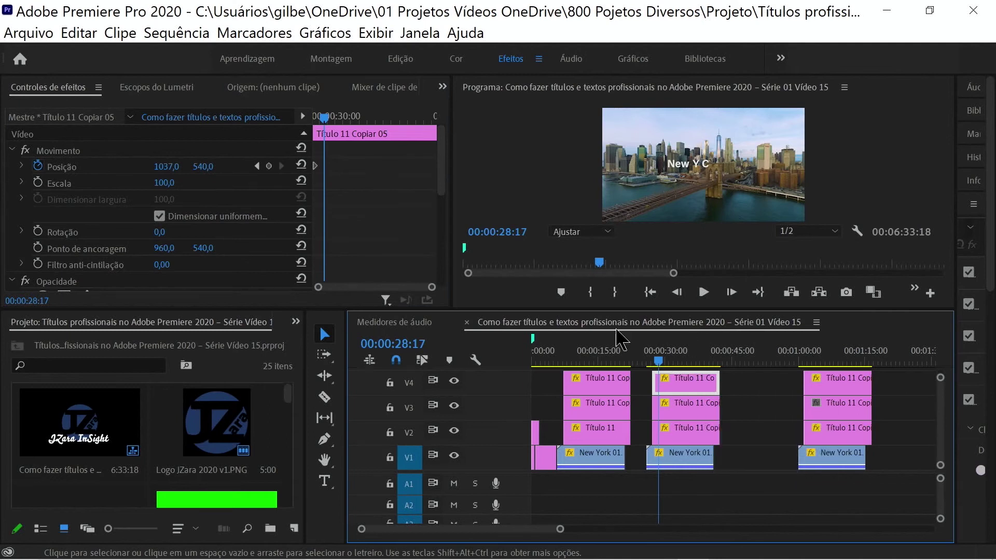
pyautogui.click(268, 166)
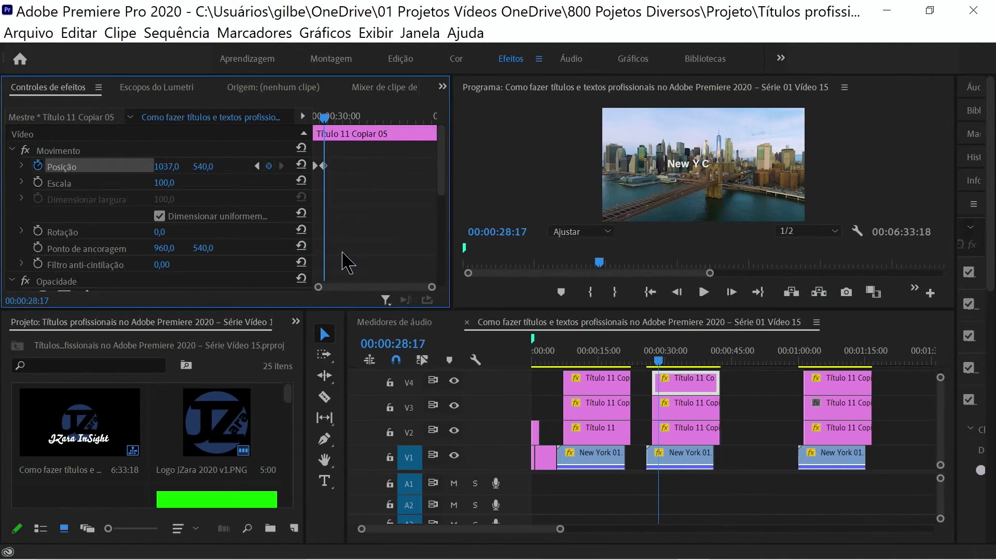
pyautogui.scroll(-2, 239, 260)
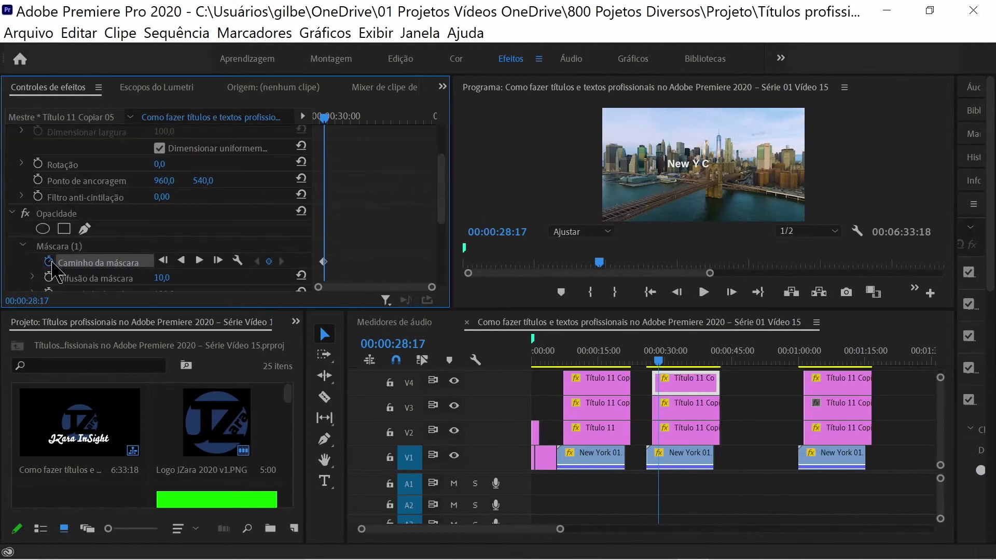
pyautogui.press('Right')
pyautogui.press('Right')
pyautogui.press('Right')
pyautogui.press('Right')
pyautogui.press('Right')
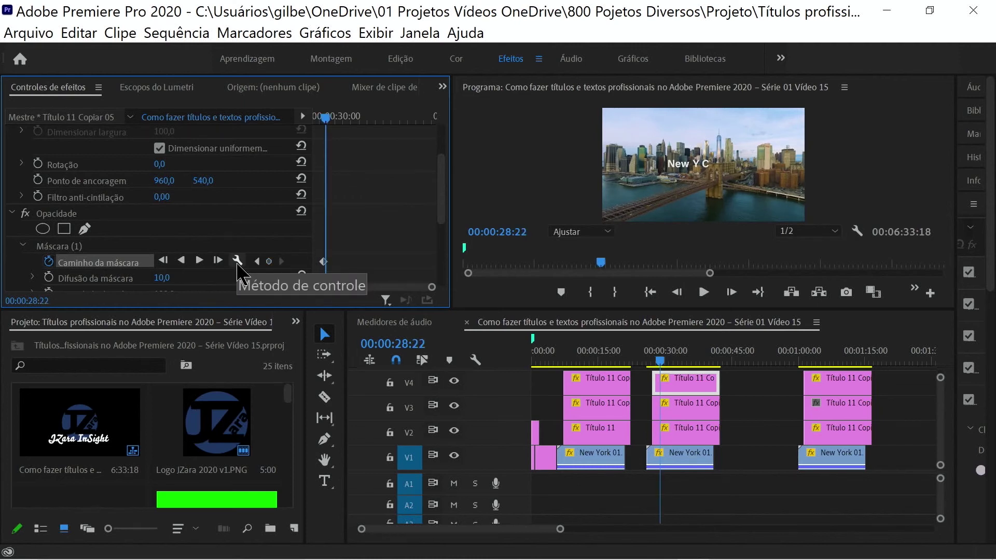
pyautogui.click(268, 261)
pyautogui.moveTo(442, 216); pyautogui.dragTo(444, 156)
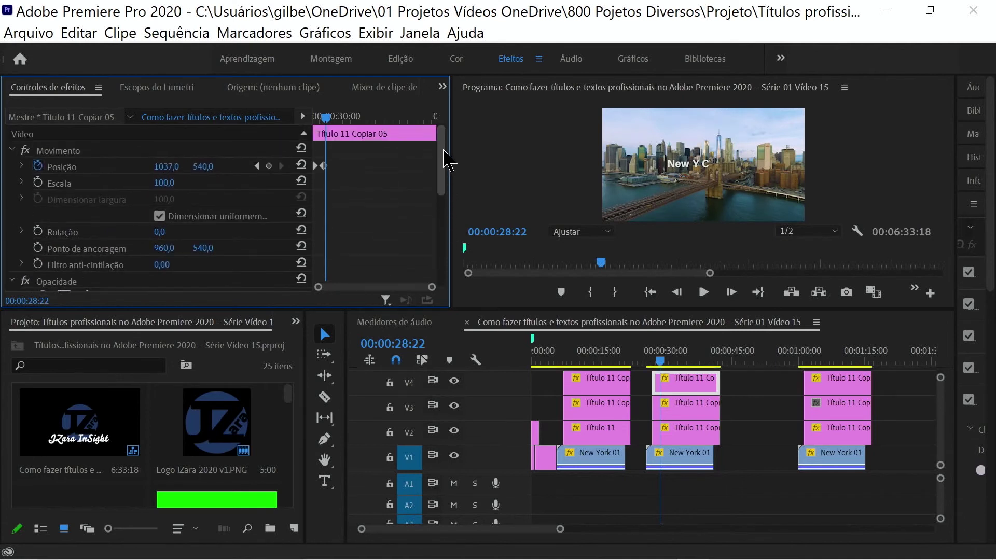
pyautogui.click(268, 167)
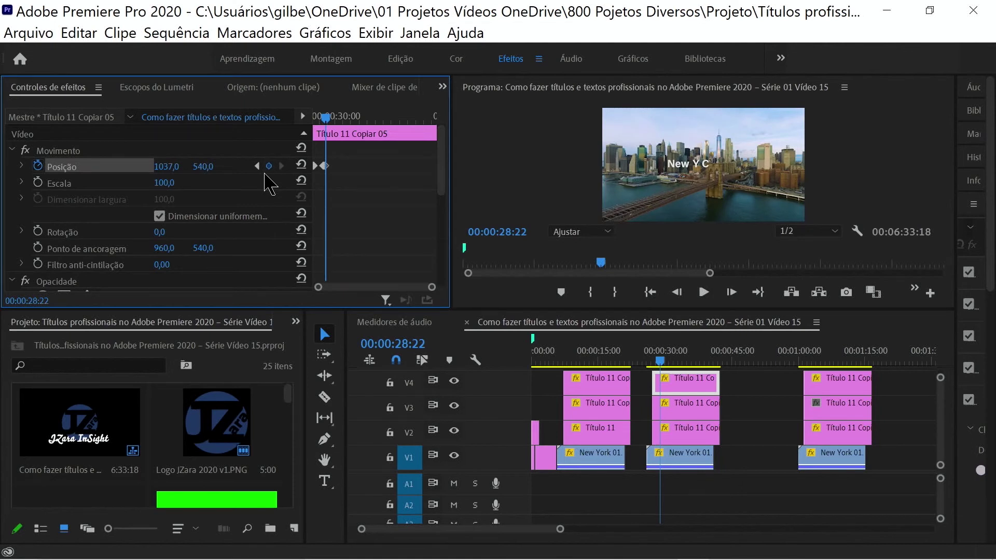
# - Set the C clip's horizontal position to 1195 at 29:07, opening a gap after New Y
pyautogui.press('Right')
pyautogui.press('Right')
pyautogui.press('Right')
pyautogui.press('Right')
pyautogui.press('Right')
pyautogui.press('Right')
pyautogui.press('Right')
pyautogui.press('Right')
pyautogui.press('Right')
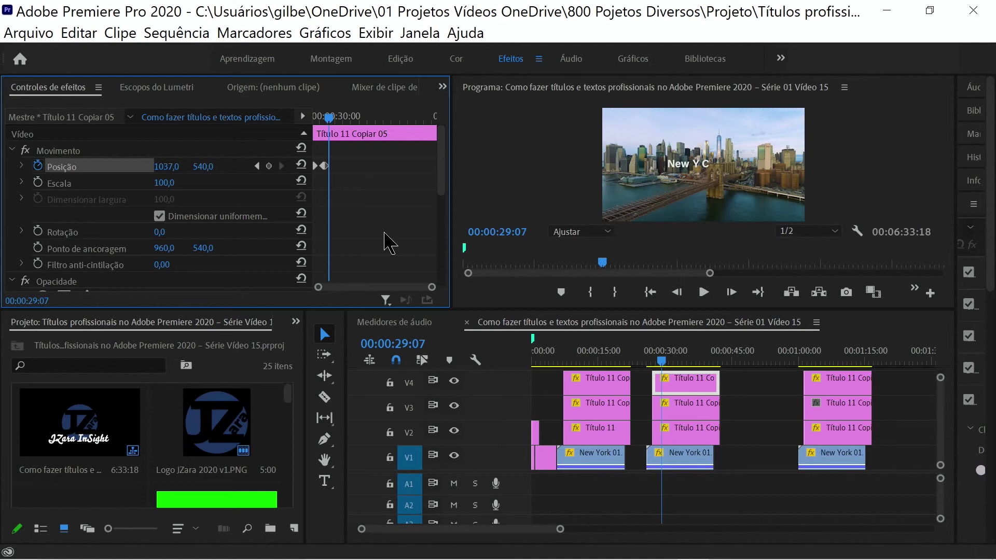
pyautogui.click(168, 166)
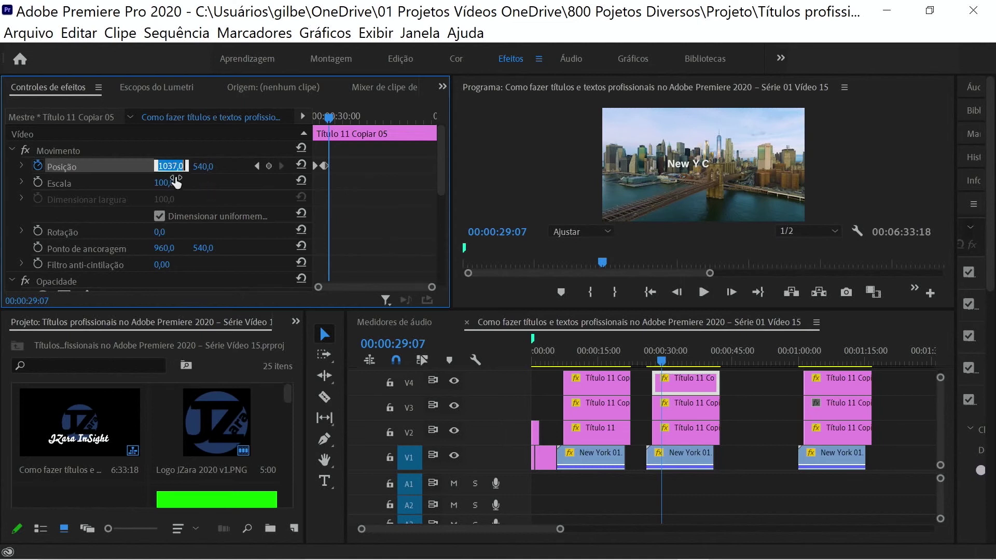
pyautogui.write('1195')
pyautogui.press('Return')
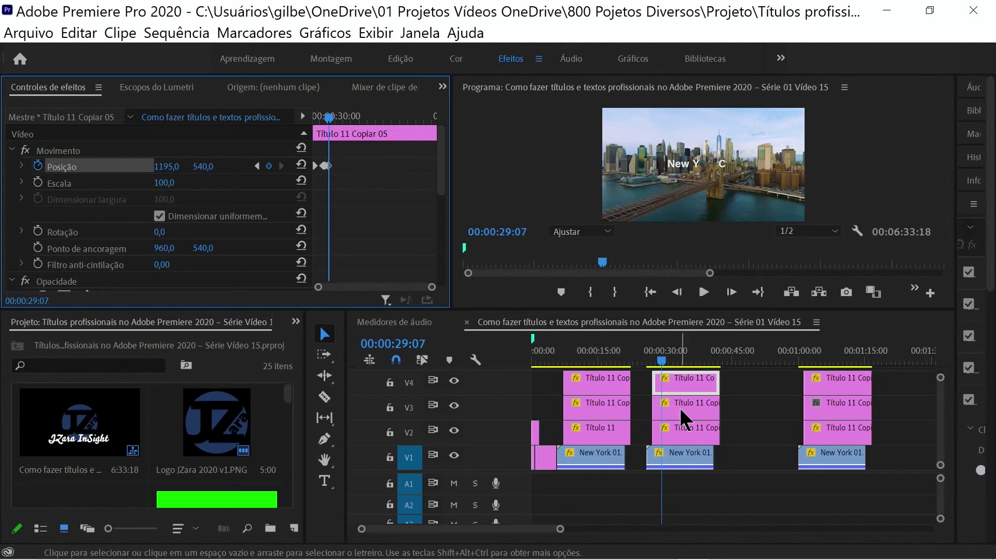
pyautogui.click(685, 419)
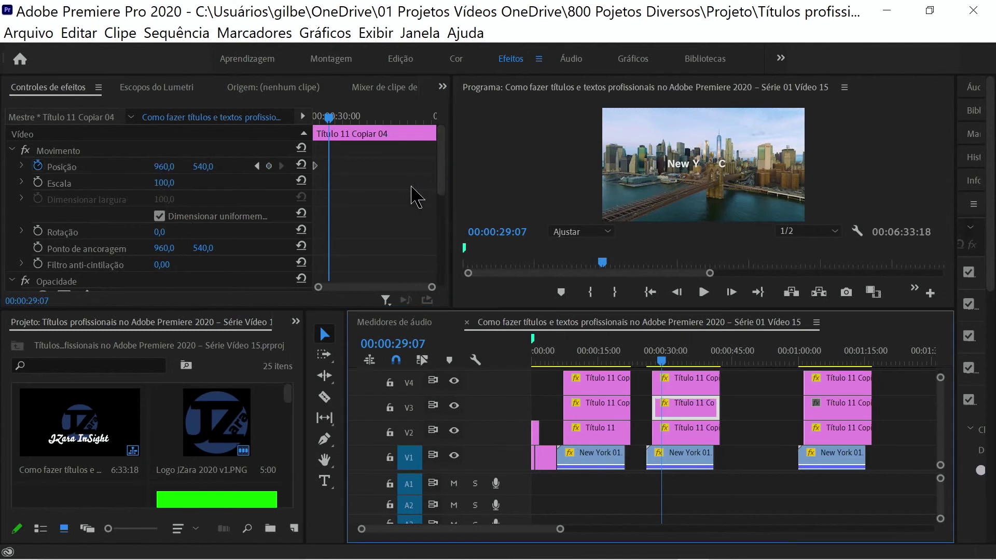
# - Start Caminho da máscara keyframing on the V3 title copy at 29:07
pyautogui.click(265, 176)
pyautogui.scroll(-5, 440, 215)
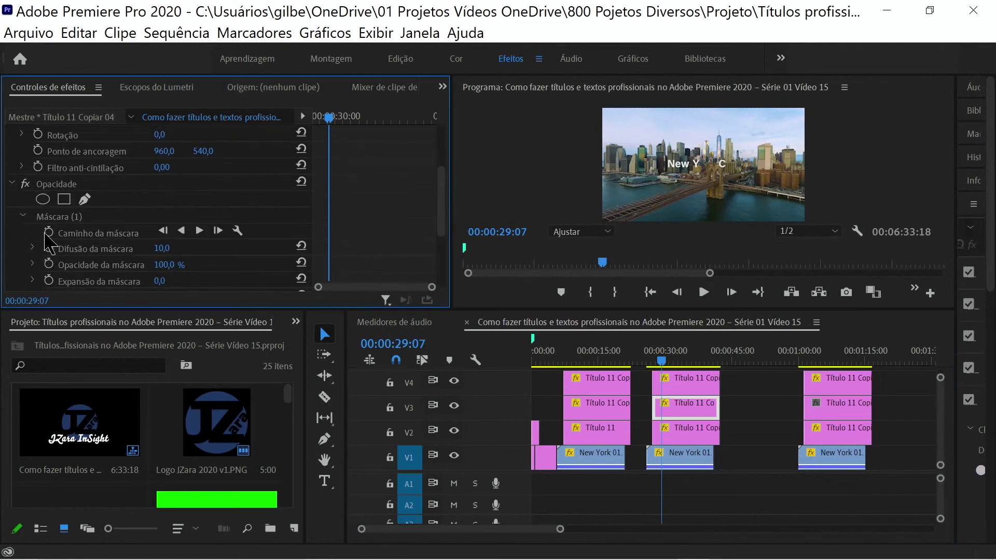
pyautogui.click(48, 233)
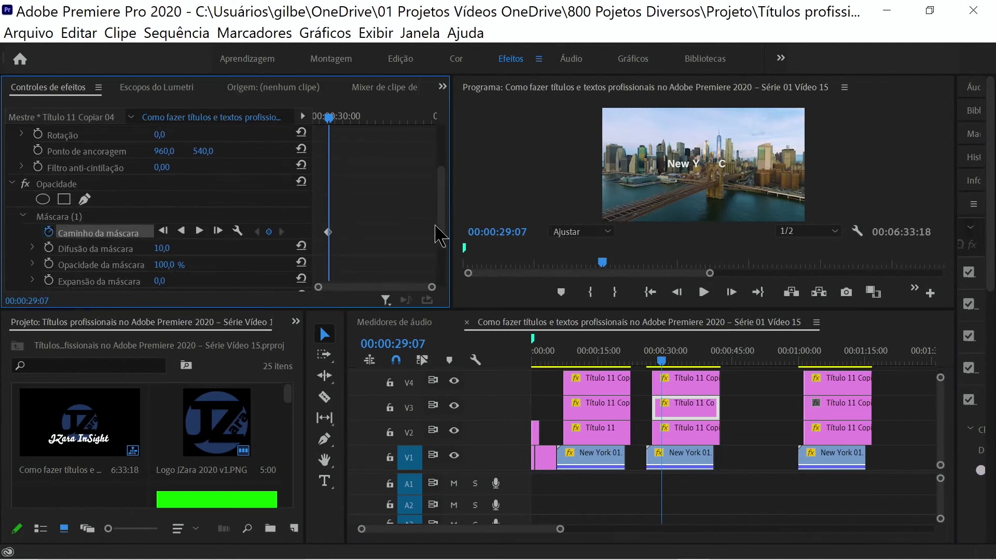
pyautogui.press('Right')
pyautogui.press('Right')
pyautogui.press('Right')
pyautogui.press('Right')
pyautogui.press('Right')
pyautogui.press('Right')
pyautogui.press('Right')
pyautogui.press('Right')
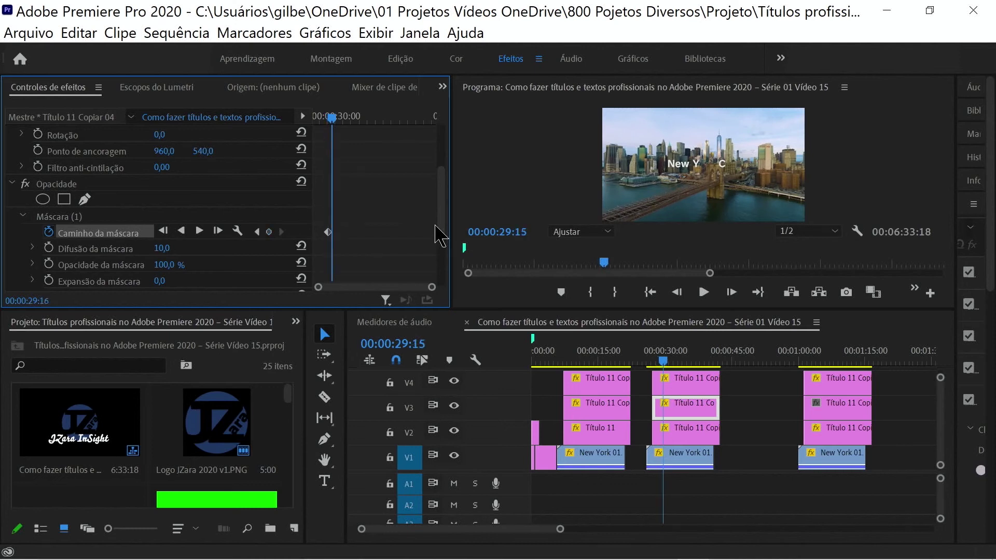
pyautogui.scroll(-1, 438, 236)
pyautogui.press('Left')
pyautogui.press('Left')
pyautogui.press('Left')
pyautogui.press('Left')
pyautogui.press('Left')
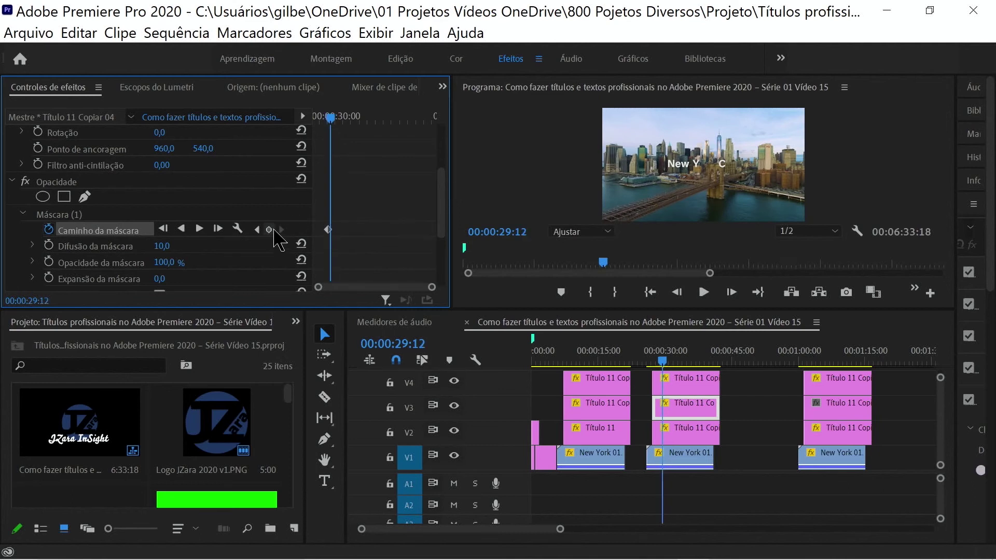
pyautogui.moveTo(442, 211); pyautogui.dragTo(459, 167)
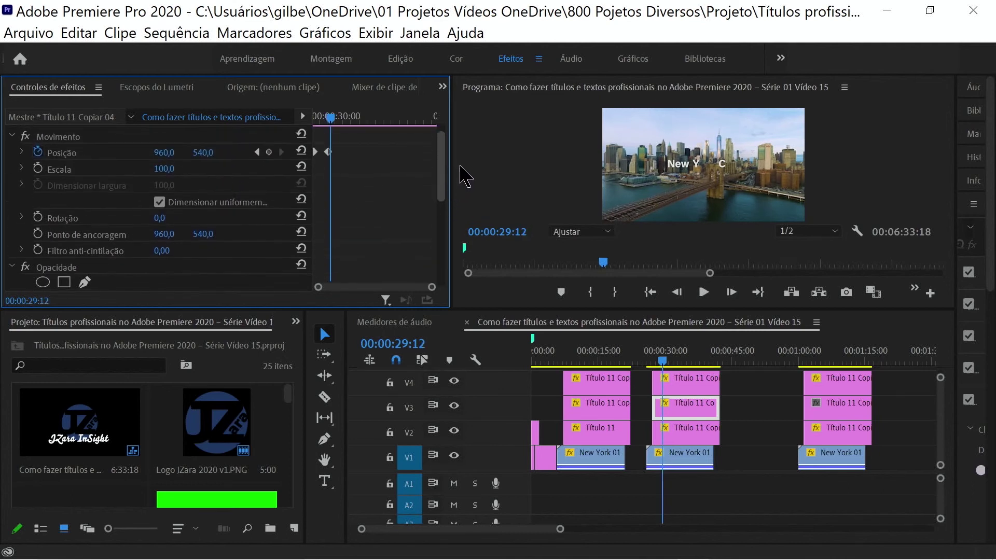
pyautogui.click(275, 160)
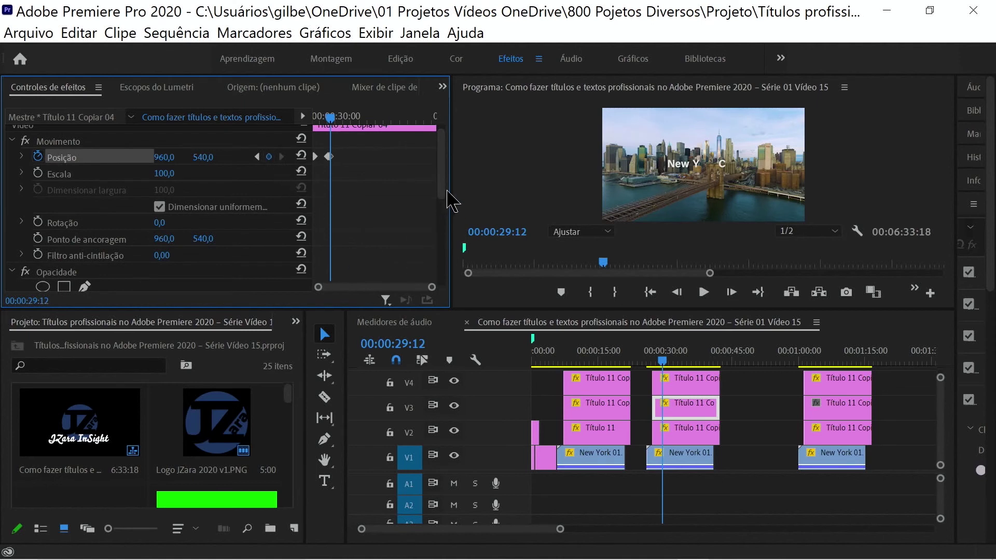
# - At 29:22, drag Máscara (1) right in the full-screen preview to reveal 'New York C'
pyautogui.press('Right')
pyautogui.press('Right')
pyautogui.press('Right')
pyautogui.press('Right')
pyautogui.press('Right')
pyautogui.press('Right')
pyautogui.press('Right')
pyautogui.press('Right')
pyautogui.press('Right')
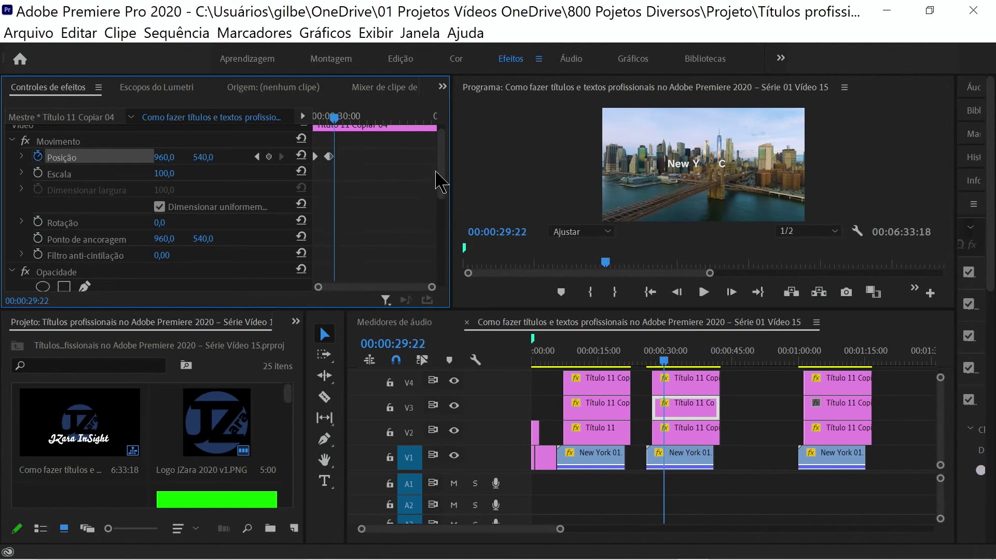
pyautogui.moveTo(441, 166); pyautogui.dragTo(441, 223)
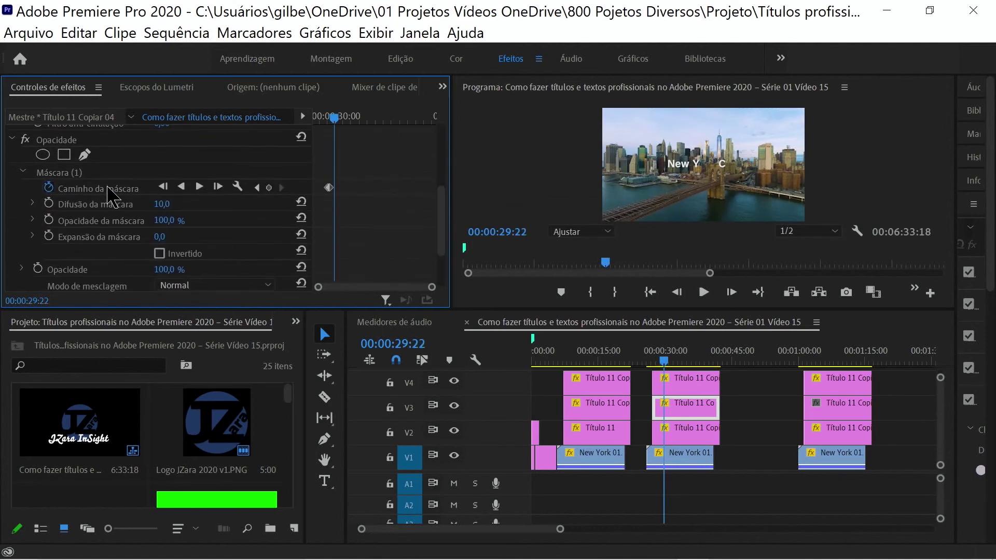
pyautogui.click(65, 174)
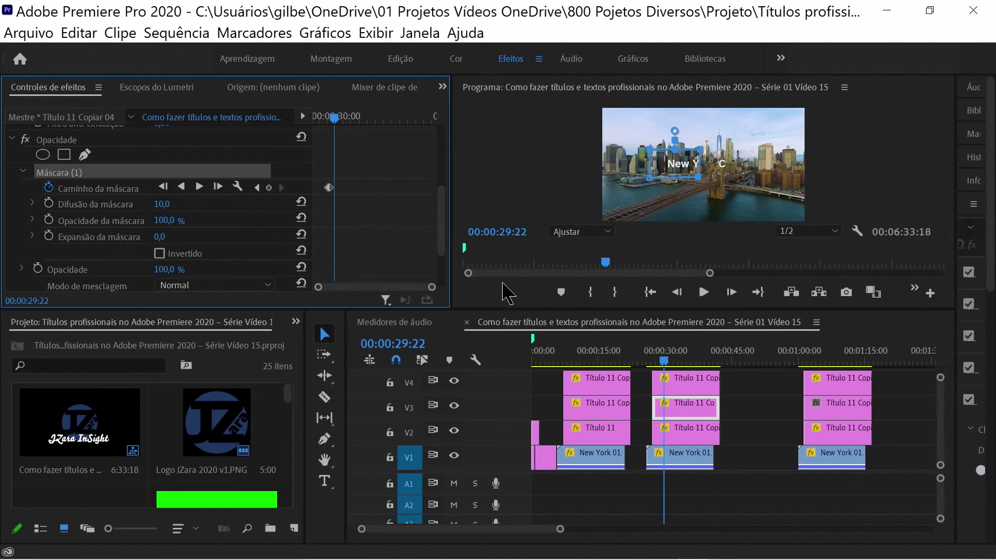
pyautogui.press('`')
pyautogui.moveTo(439, 303); pyautogui.dragTo(472, 301)
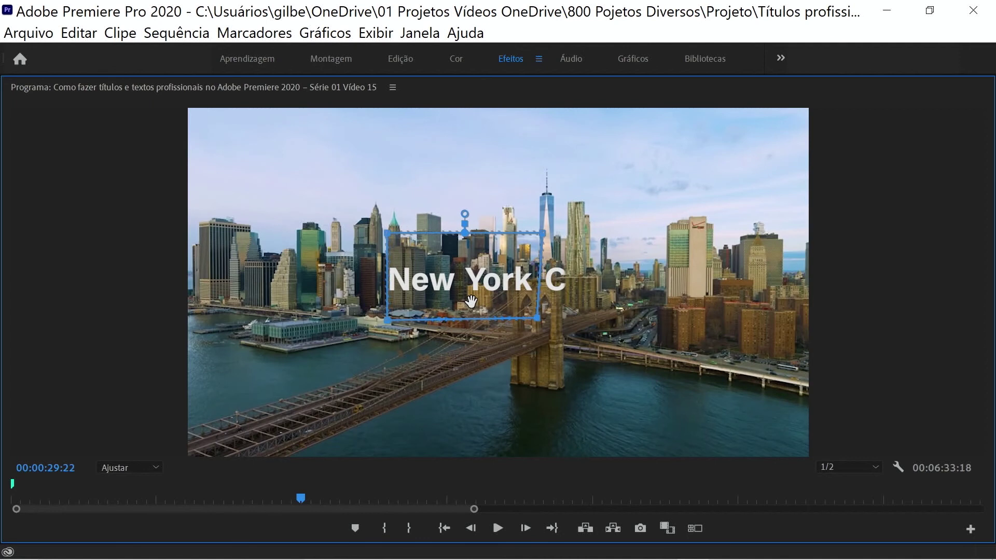
pyautogui.press('`')
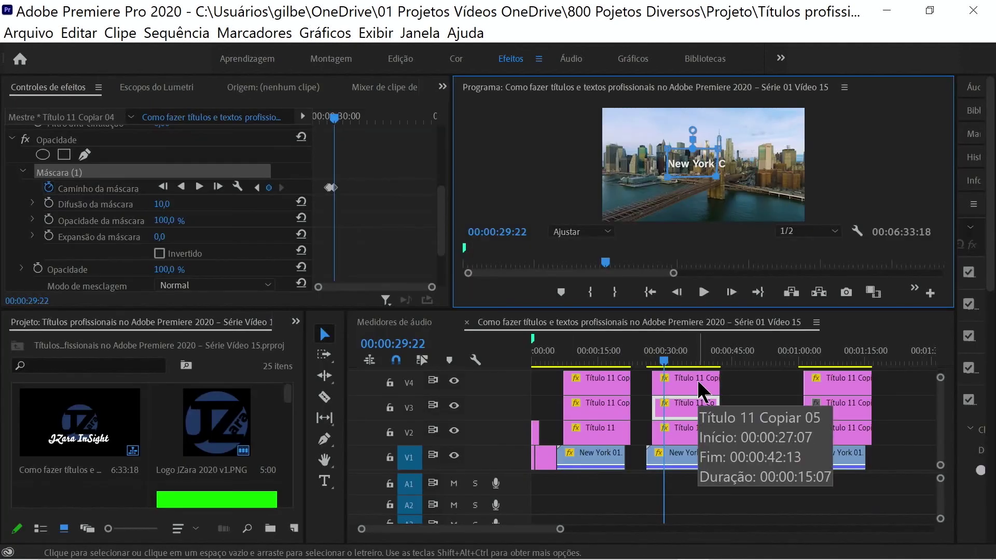
# - Add Position and Caminho da máscara keyframes at 29:22 on the V4 C title copy
pyautogui.click(696, 388)
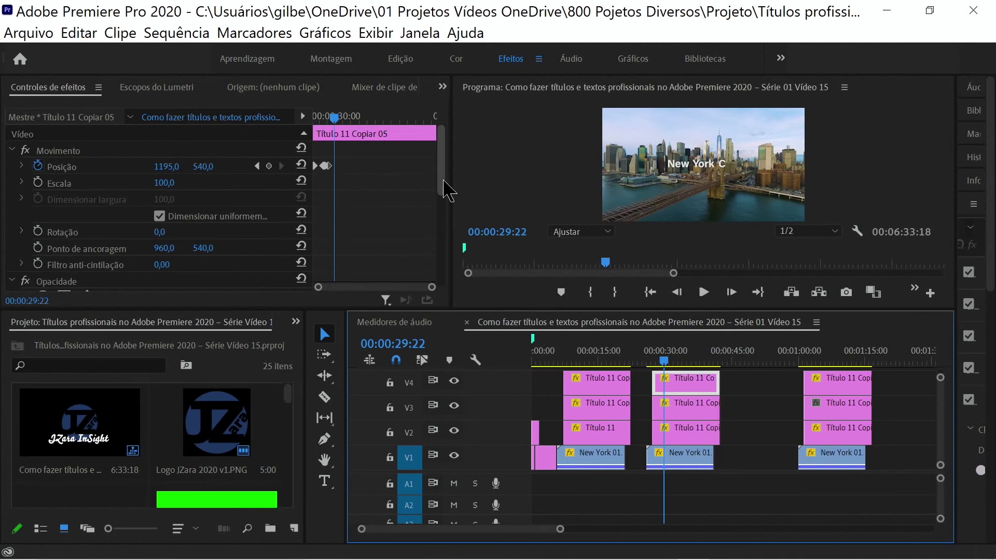
pyautogui.click(269, 166)
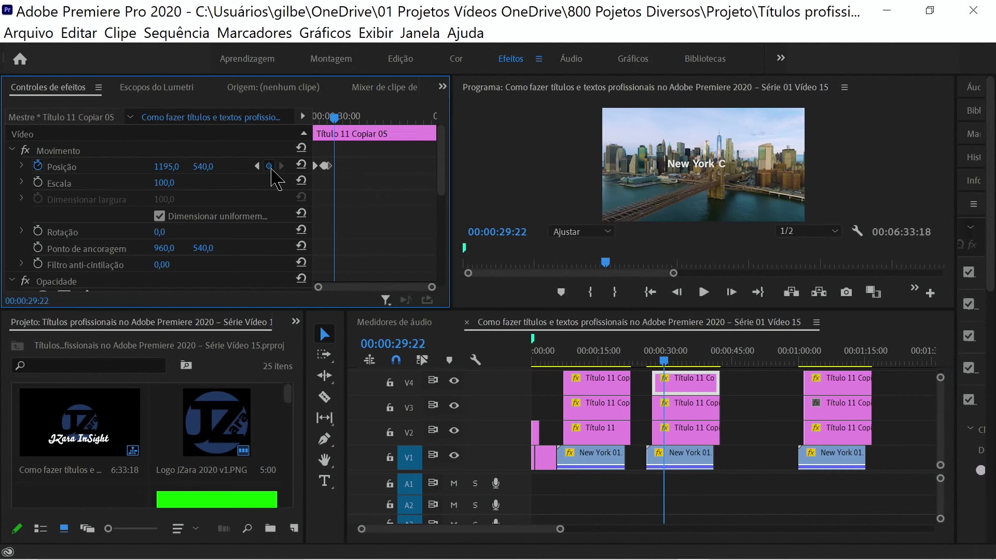
pyautogui.moveTo(440, 189); pyautogui.dragTo(450, 218)
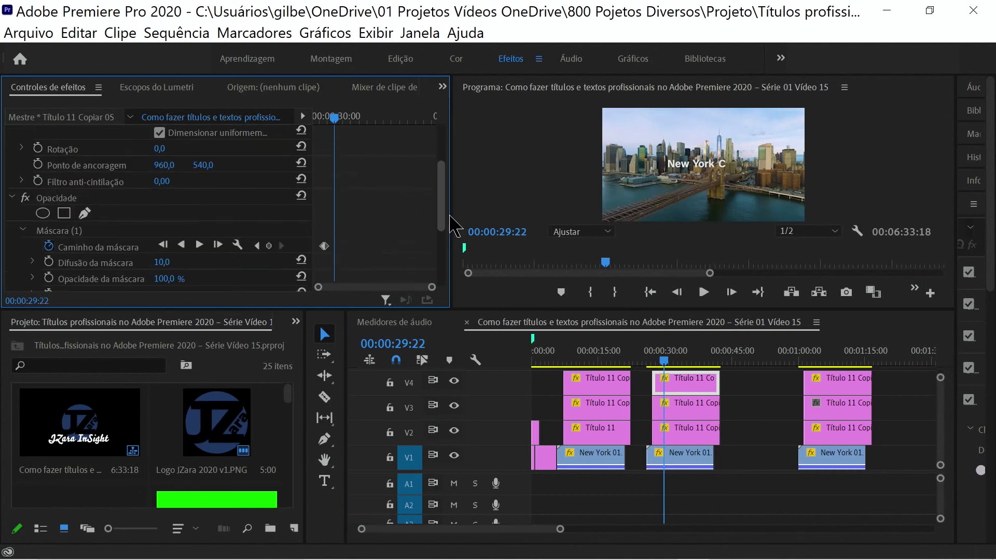
pyautogui.click(268, 245)
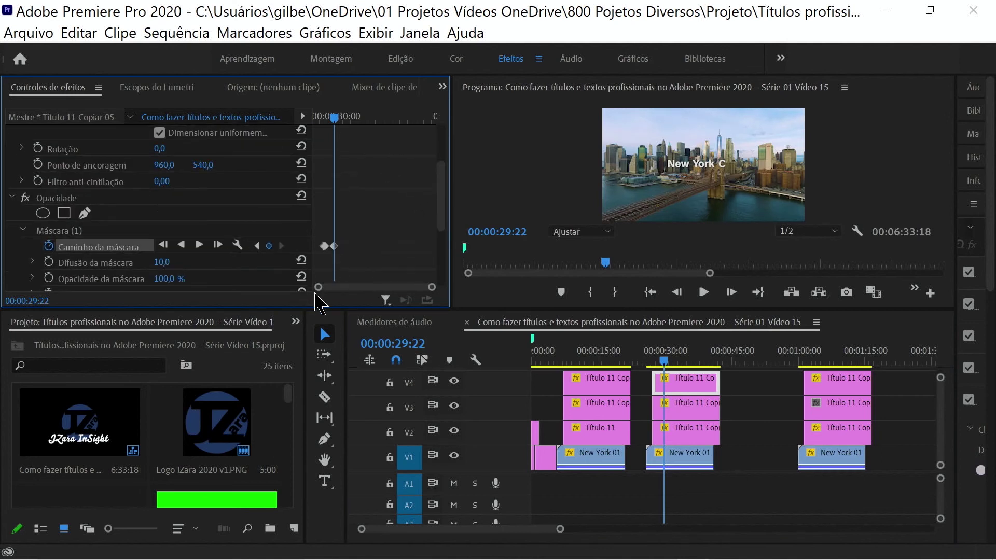
pyautogui.press('Right')
pyautogui.press('Right')
pyautogui.press('Right')
pyautogui.press('Right')
pyautogui.press('Right')
pyautogui.press('Right')
pyautogui.press('Right')
pyautogui.press('Right')
pyautogui.press('Right')
pyautogui.press('Right')
pyautogui.press('Left')
pyautogui.press('Left')
pyautogui.press('Left')
pyautogui.press('Left')
pyautogui.press('Left')
pyautogui.press('Left')
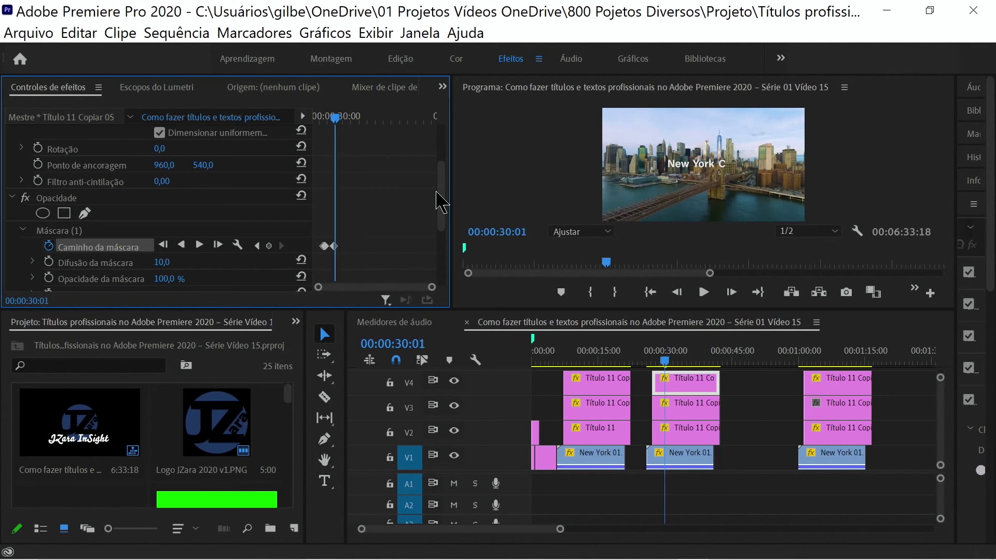
pyautogui.moveTo(442, 207); pyautogui.dragTo(451, 182)
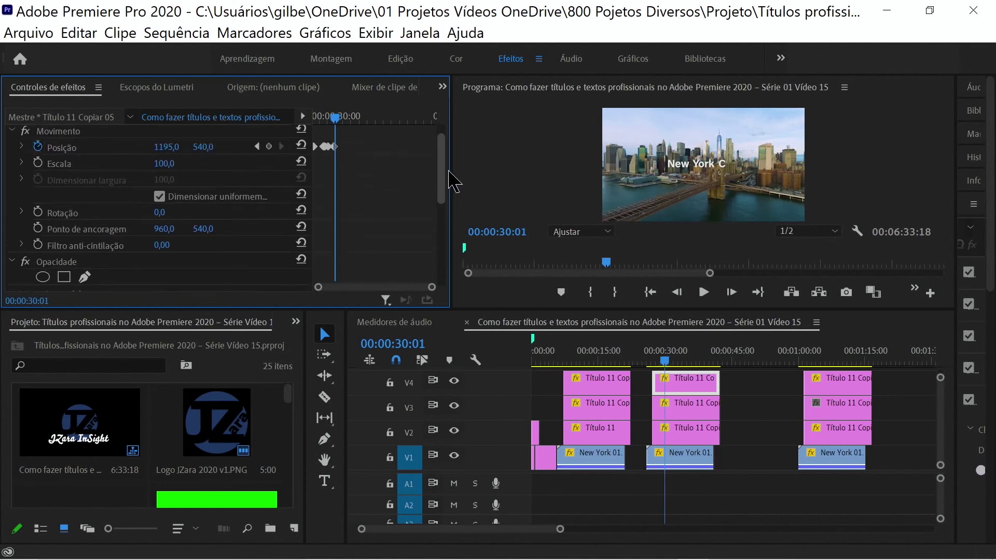
pyautogui.scroll(-4, 268, 184)
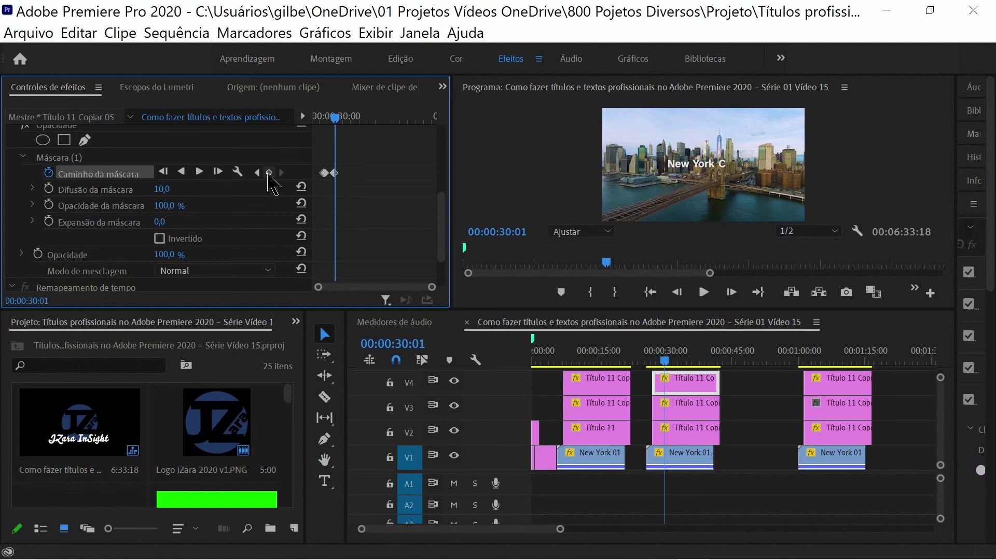
# - At 30:11, widen Máscara (1) rightward to spell 'New York City', then return the playhead to 26:10
pyautogui.press('Right')
pyautogui.press('Right')
pyautogui.press('Right')
pyautogui.press('Right')
pyautogui.press('Right')
pyautogui.press('Right')
pyautogui.press('Right')
pyautogui.press('Right')
pyautogui.press('Right')
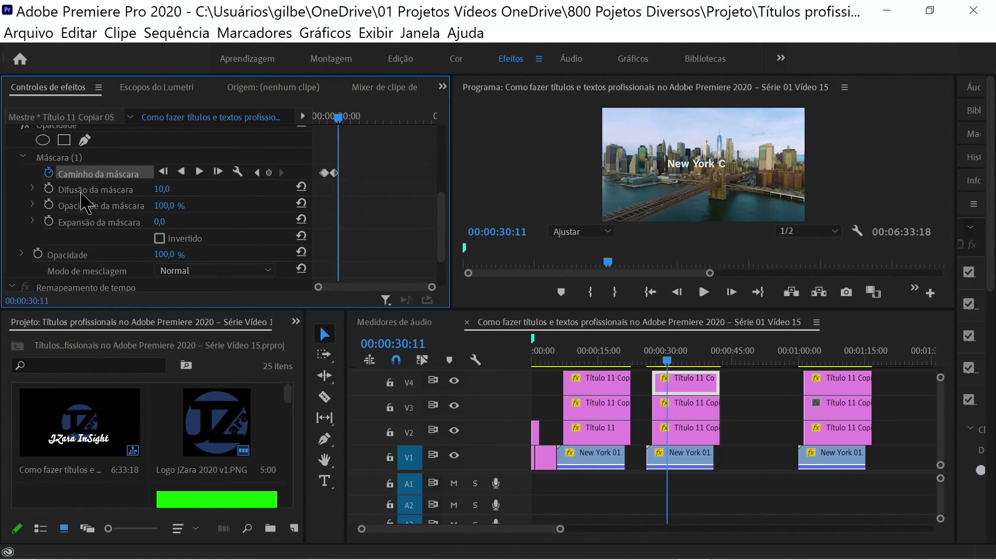
pyautogui.click(71, 159)
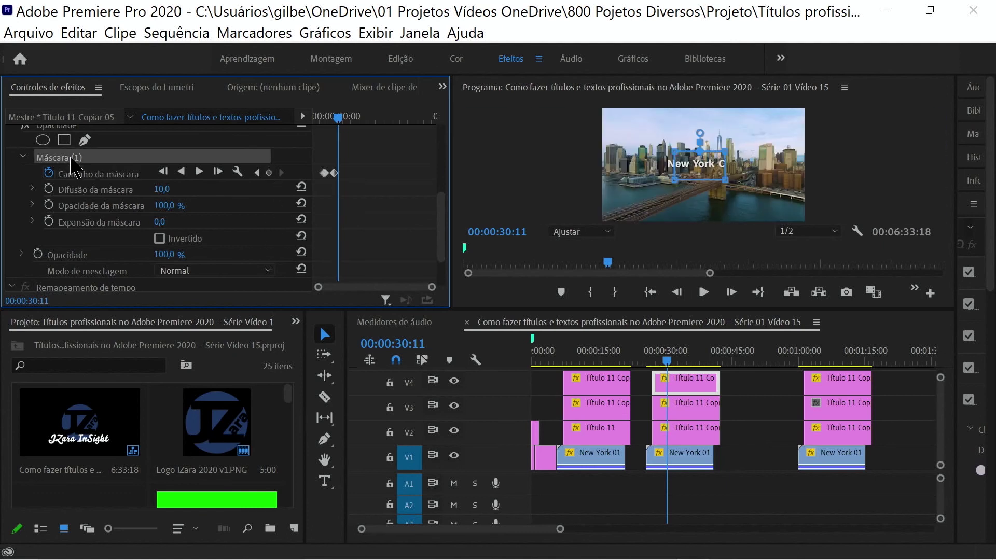
pyautogui.press('`')
pyautogui.moveTo(490, 306); pyautogui.dragTo(532, 303)
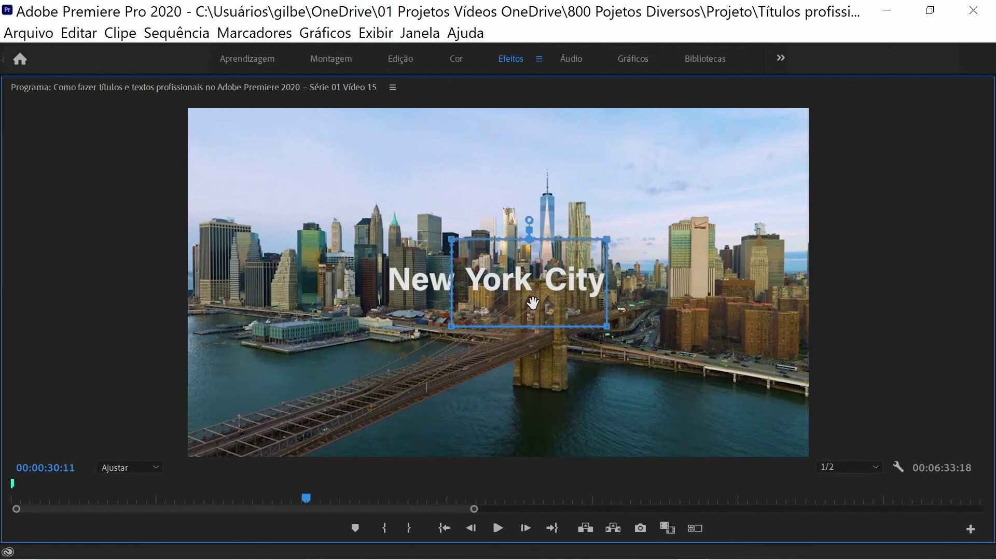
pyautogui.press('`')
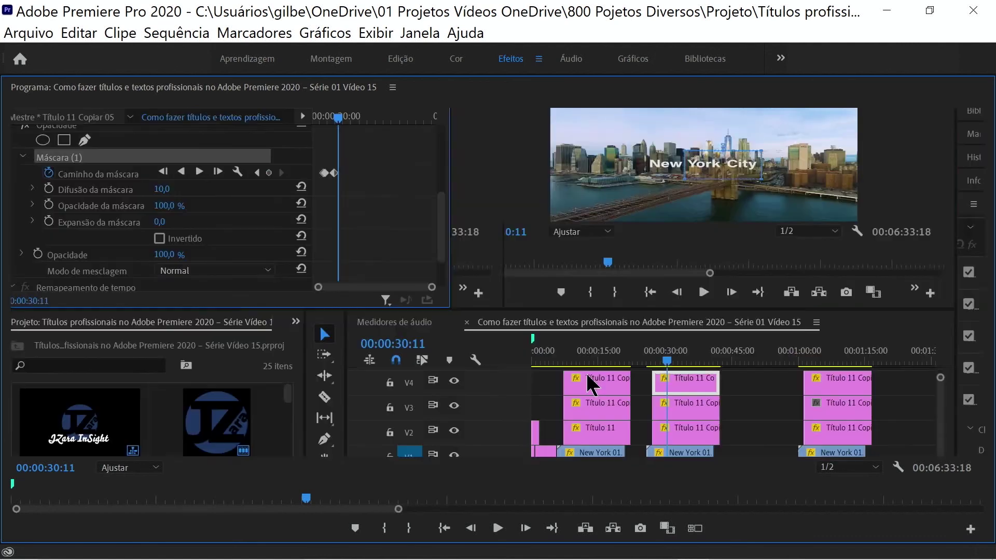
pyautogui.press('Up')
# - Play the sequence full-screen from 26:10 and stop at 33:00 to preview the New York City reveal
pyautogui.press('`')
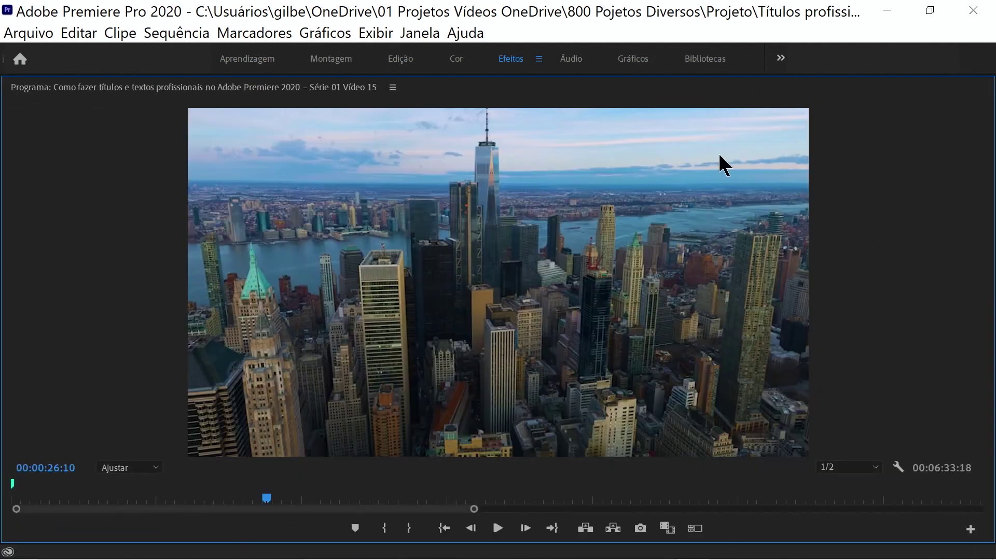
pyautogui.press('space')
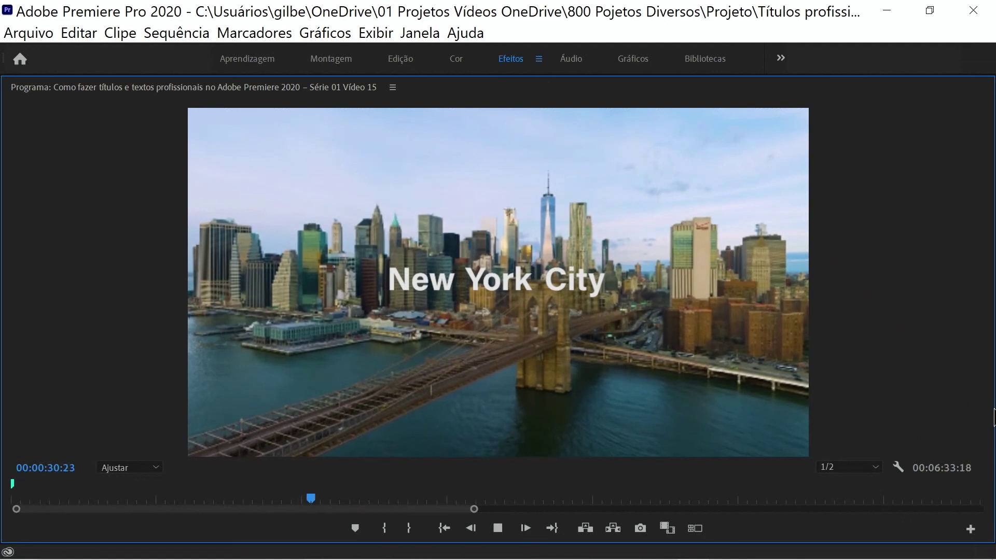
pyautogui.press('space')
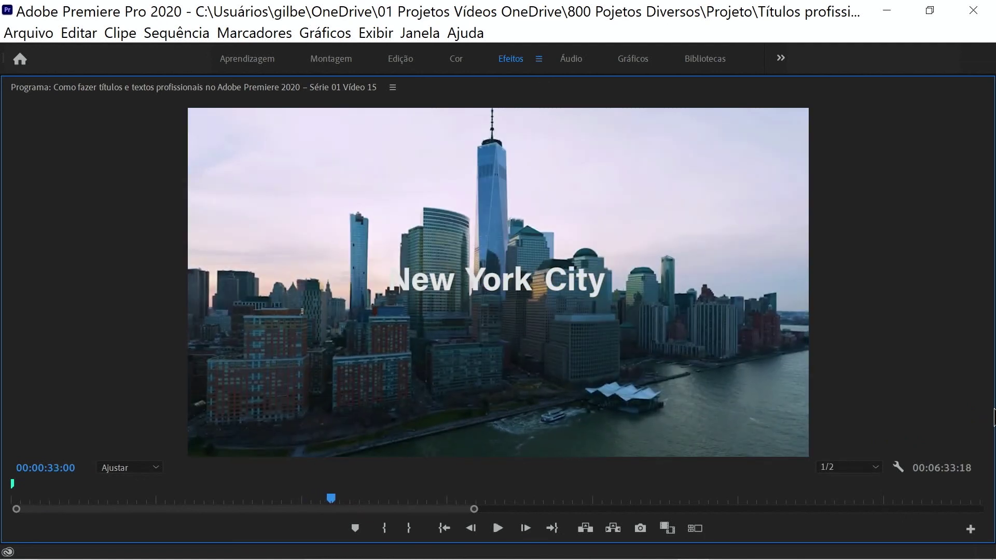